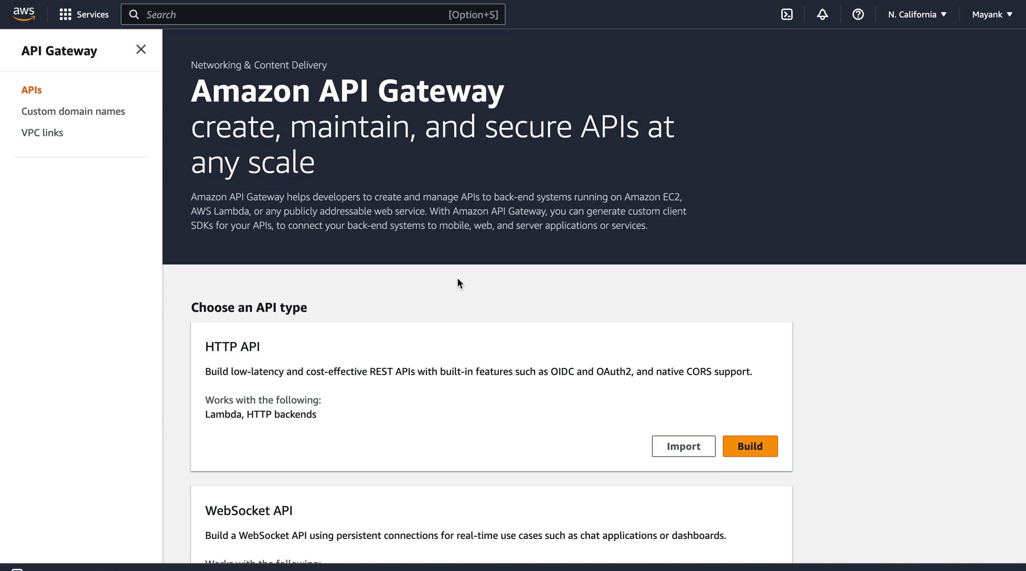
- Start building a new HTTP API and name it Experiment
scroll(404, 293, "down", 2)
scroll(405, 298, "up", 1)
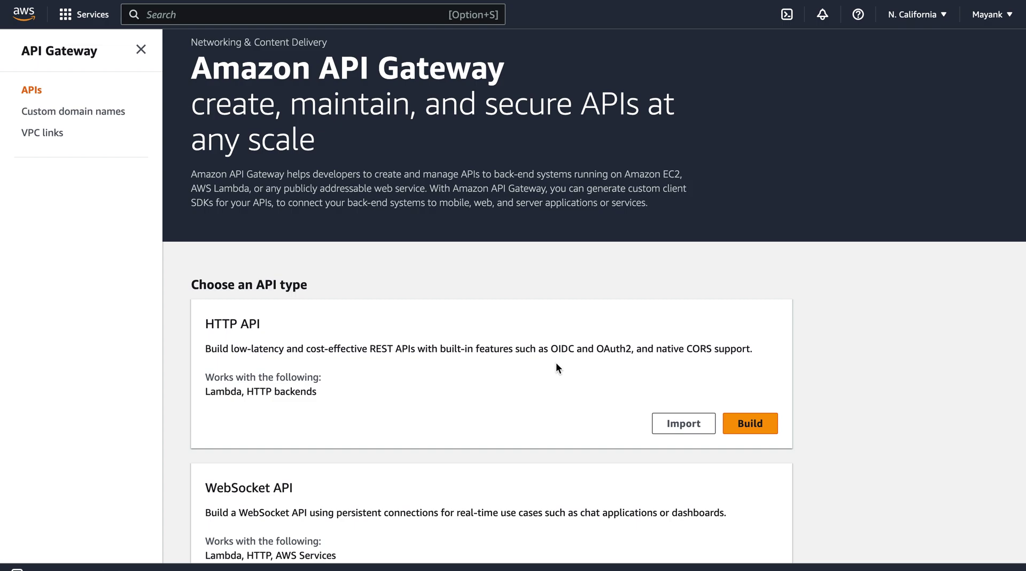
left_click(762, 425)
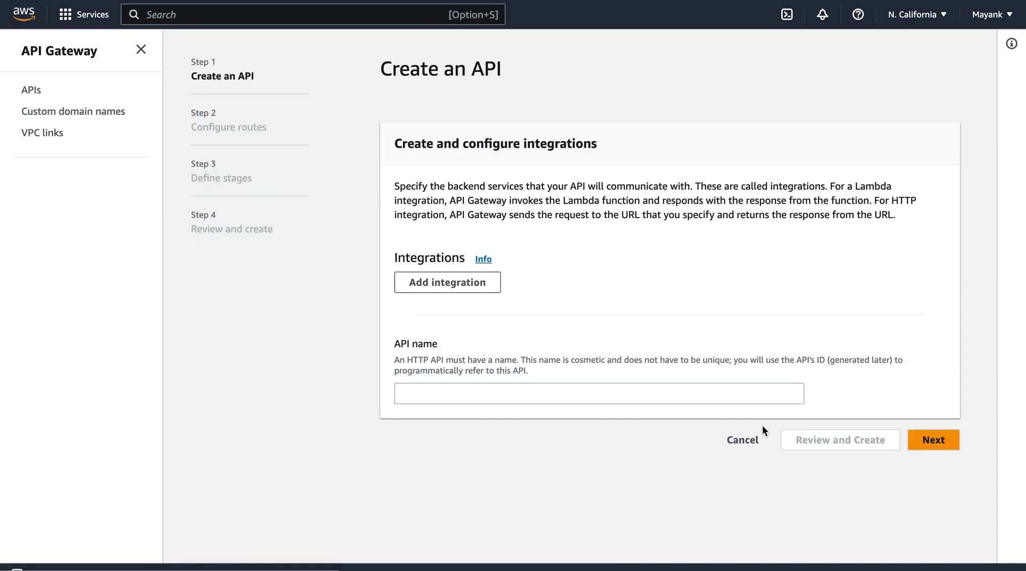
left_click(504, 392)
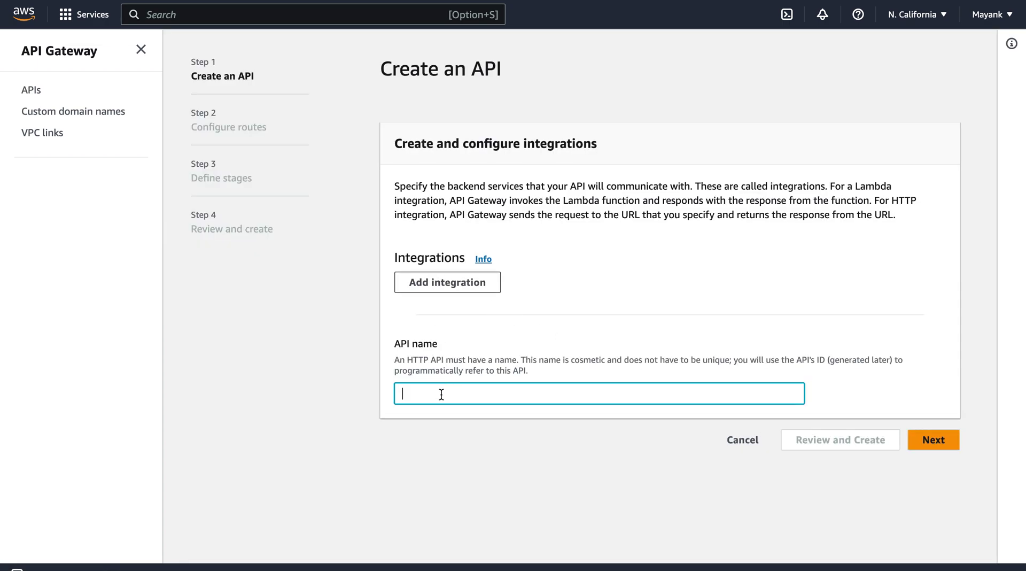
type("Expe")
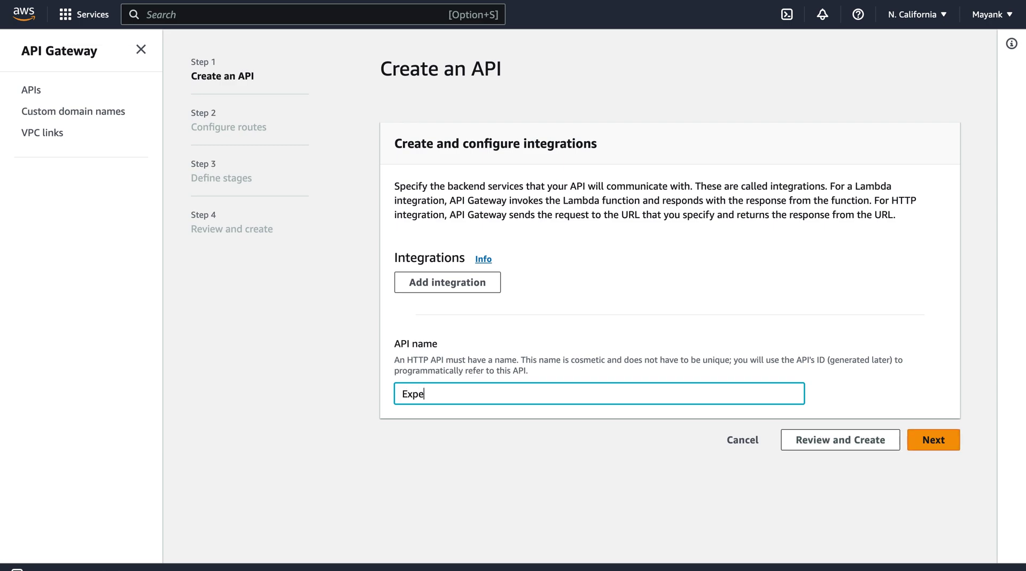
type("riment")
- Add a Lambda integration using the experiment function in us-west-1 and continue to route configuration
left_click(447, 282)
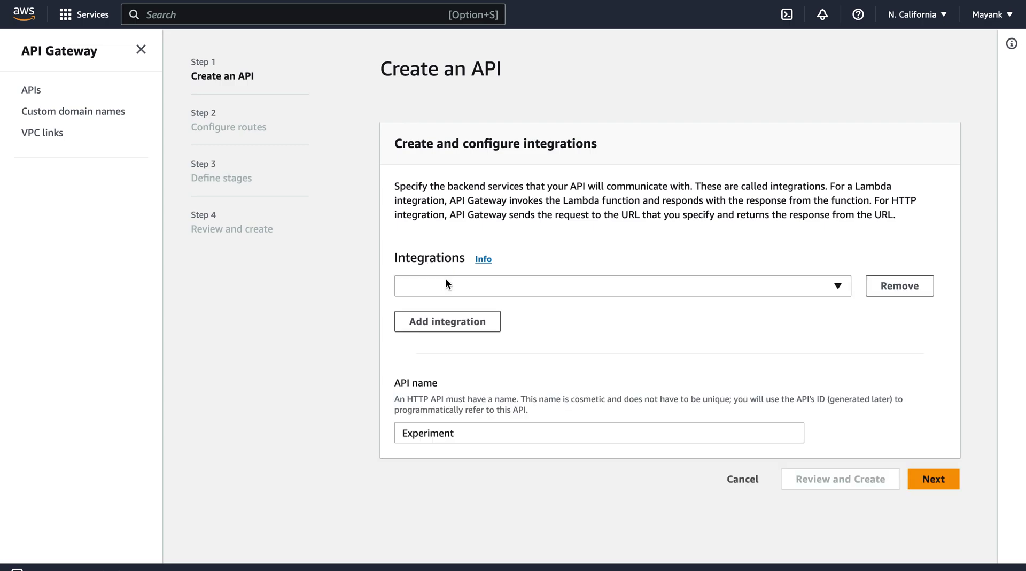
left_click(445, 280)
left_click(465, 308)
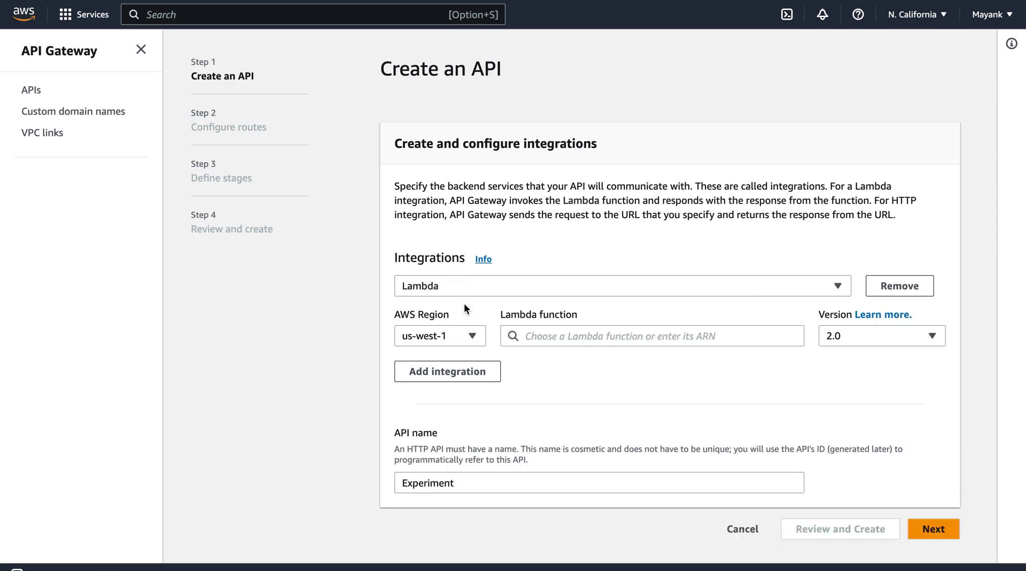
left_click(552, 335)
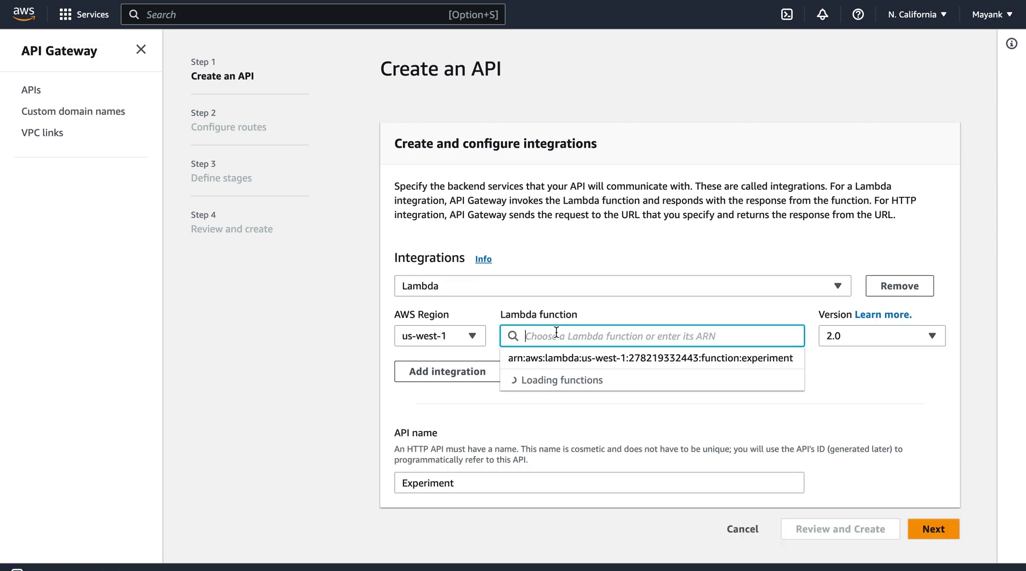
left_click(613, 358)
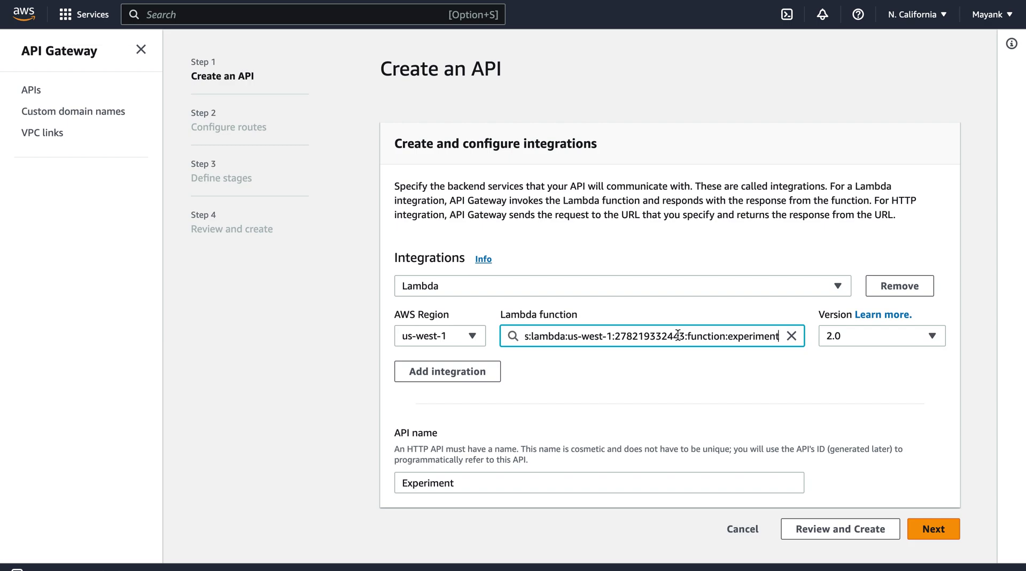
left_click(934, 529)
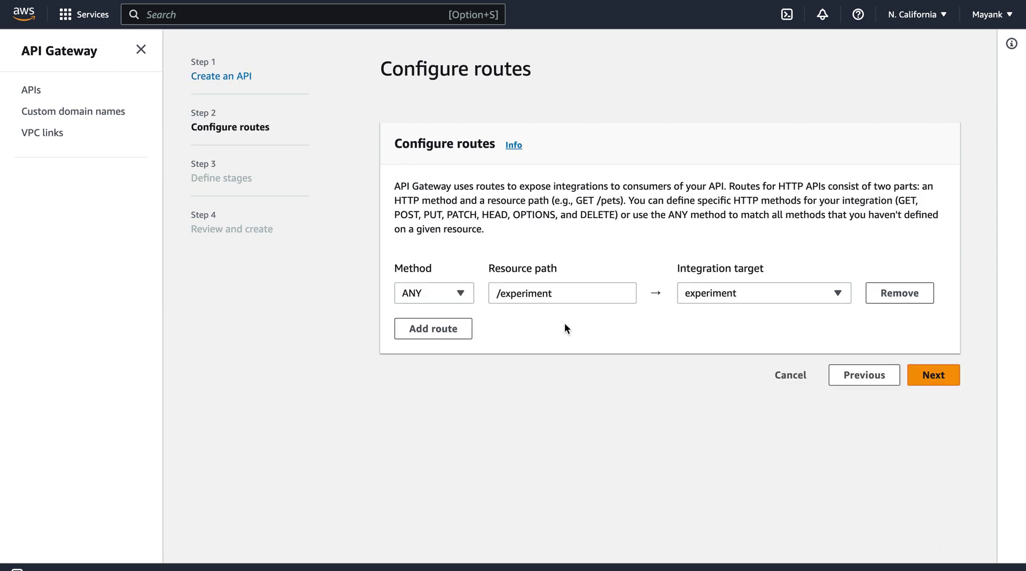
- Set the /experiment route's method to POST, keep the auto-deployed $default stage, and create the API
left_click(422, 292)
left_click(420, 330)
left_click(938, 379)
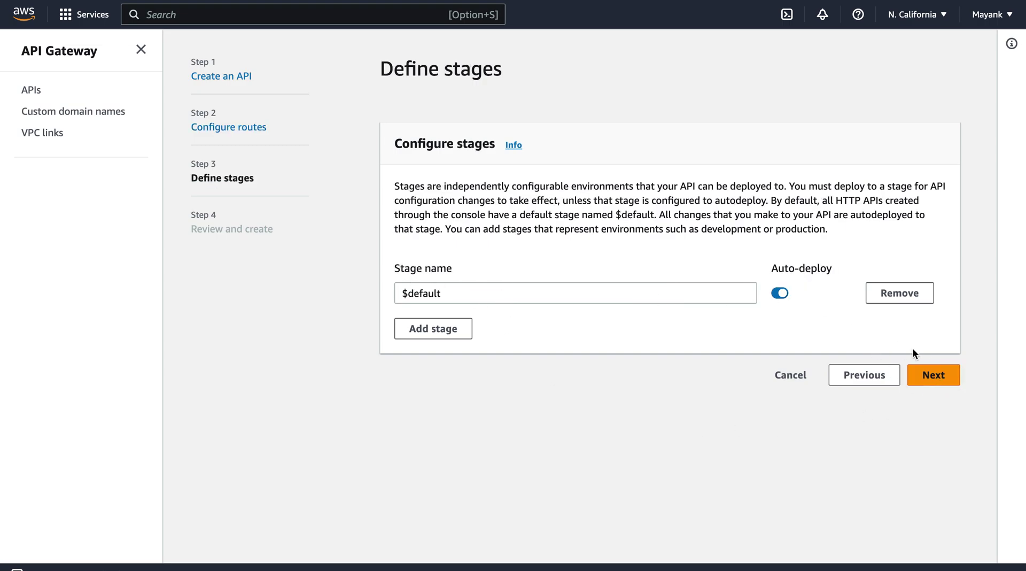
left_click(945, 374)
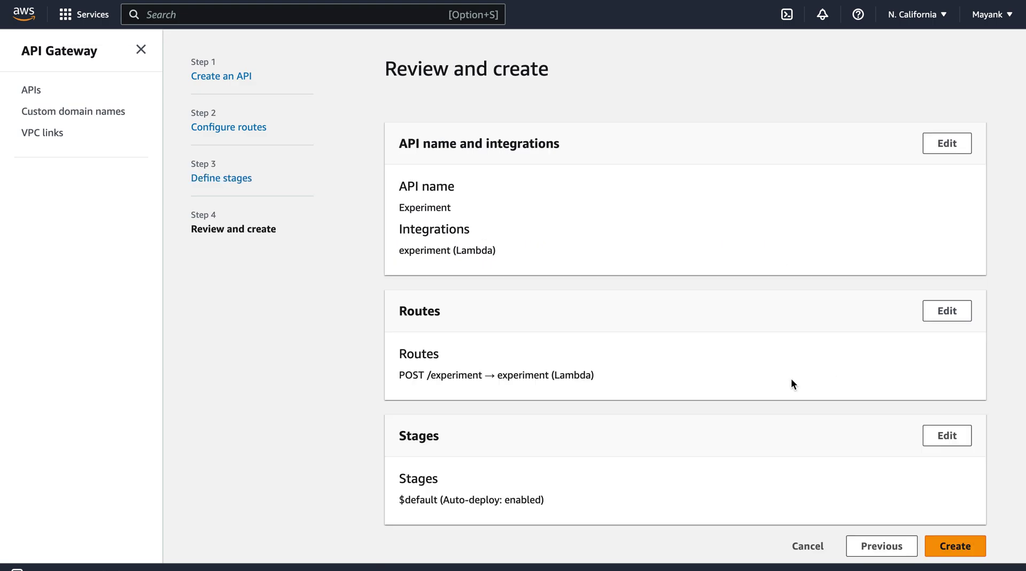
left_click(967, 543)
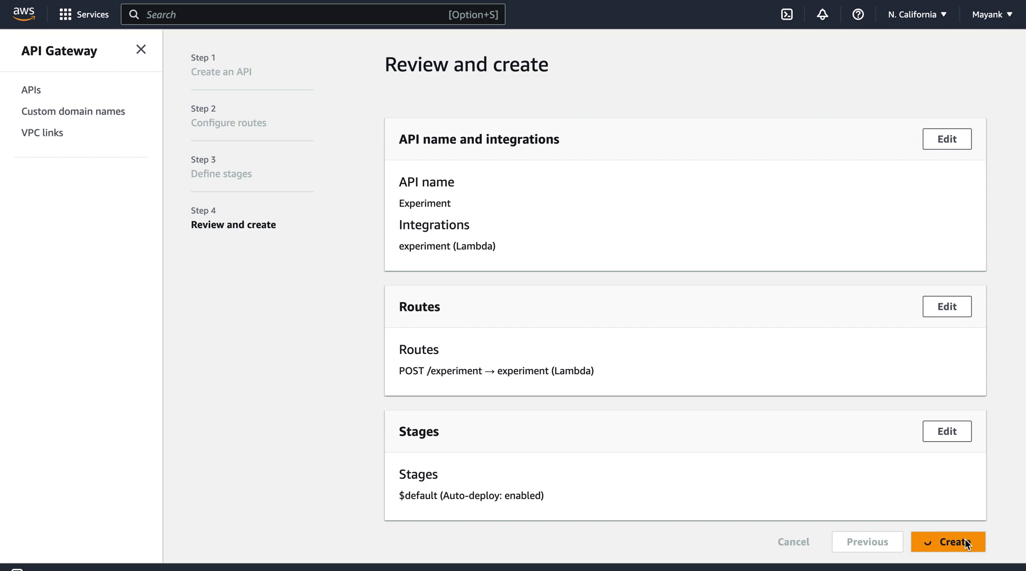
- Copy the $default stage's invoke URL and paste it as the http.post address in the HomeComponent code in IntelliJ
scroll(427, 378, "down", 1)
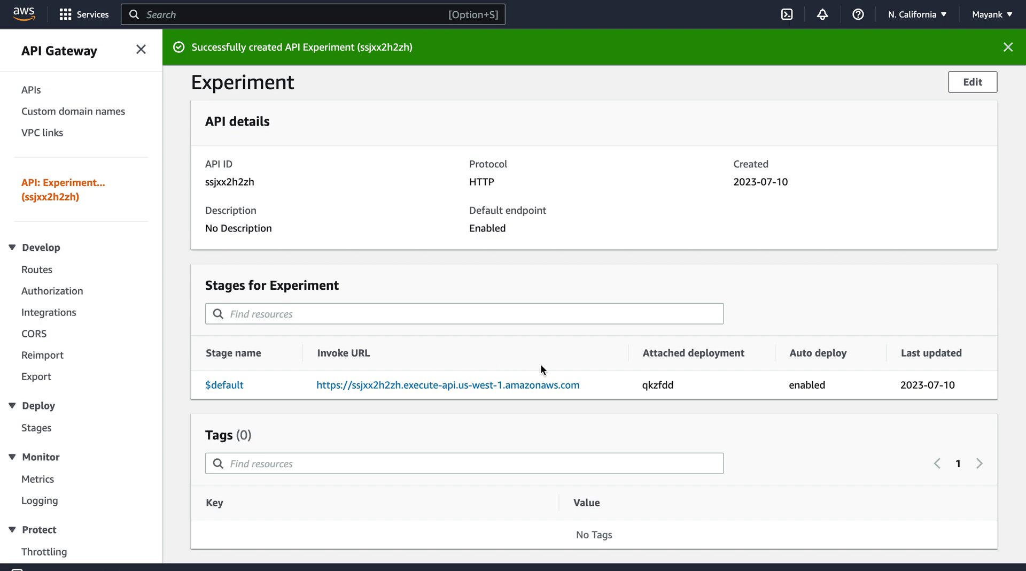
left_click_drag(592, 387, 312, 391)
key("super+c")
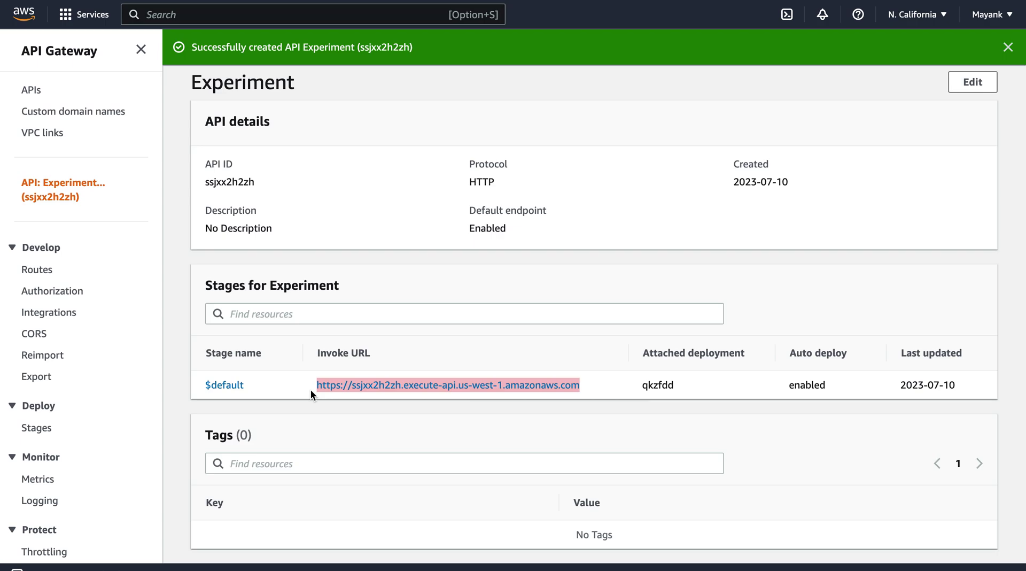
key("ctrl+Up")
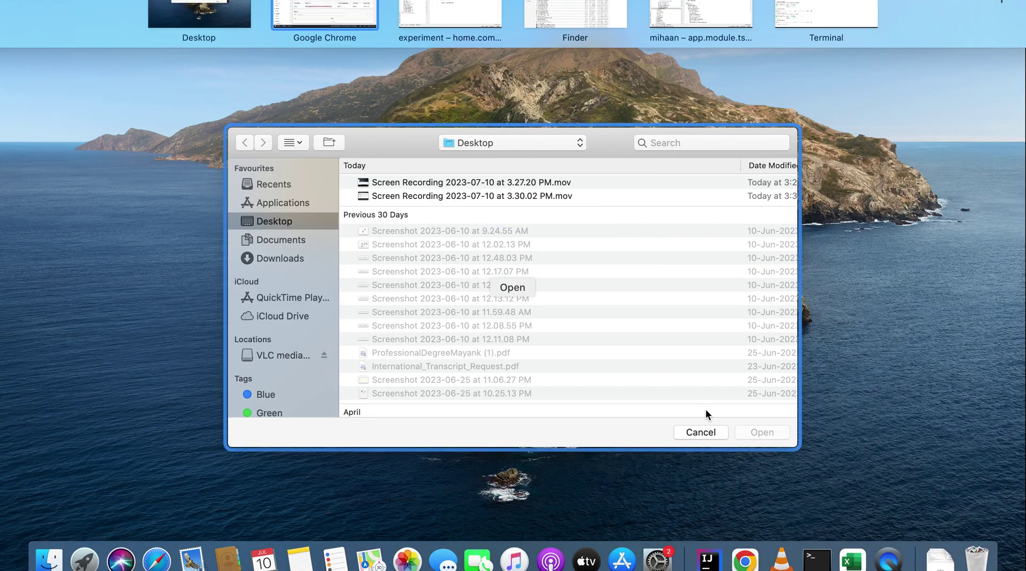
left_click(719, 551)
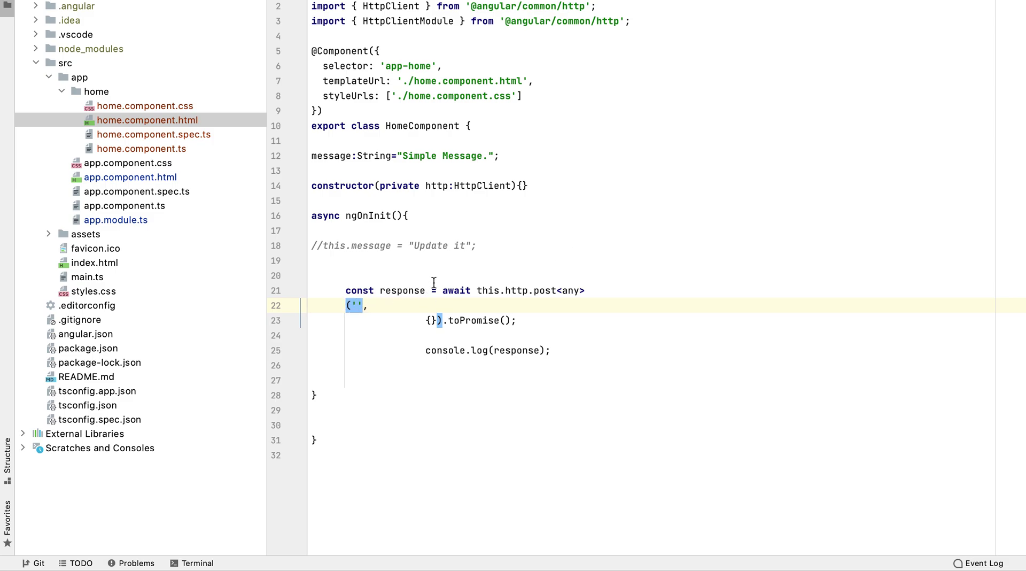
key("super+v")
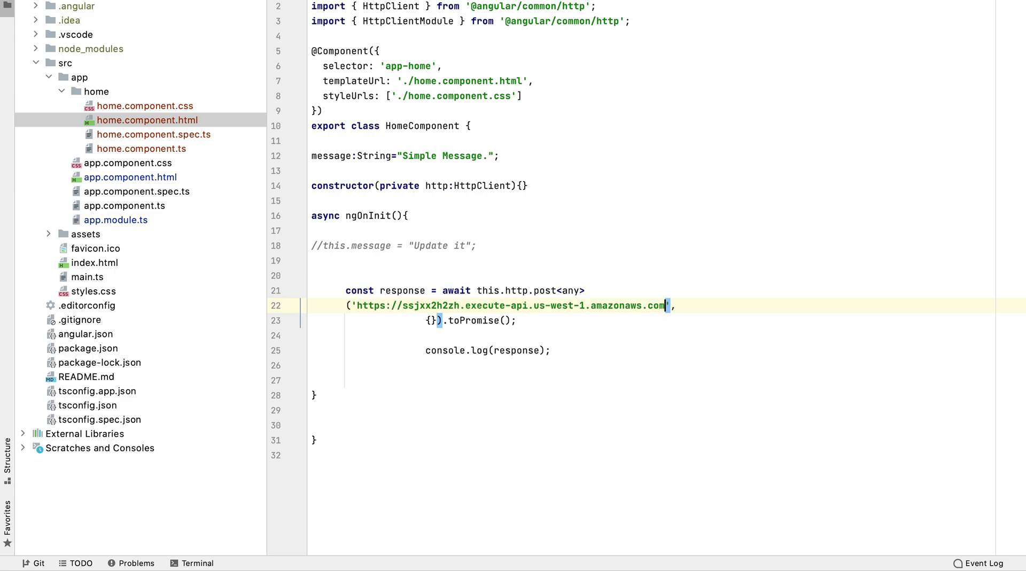
- Append the resource path /experiment to the URL in the http.post call
type("/")
type("e")
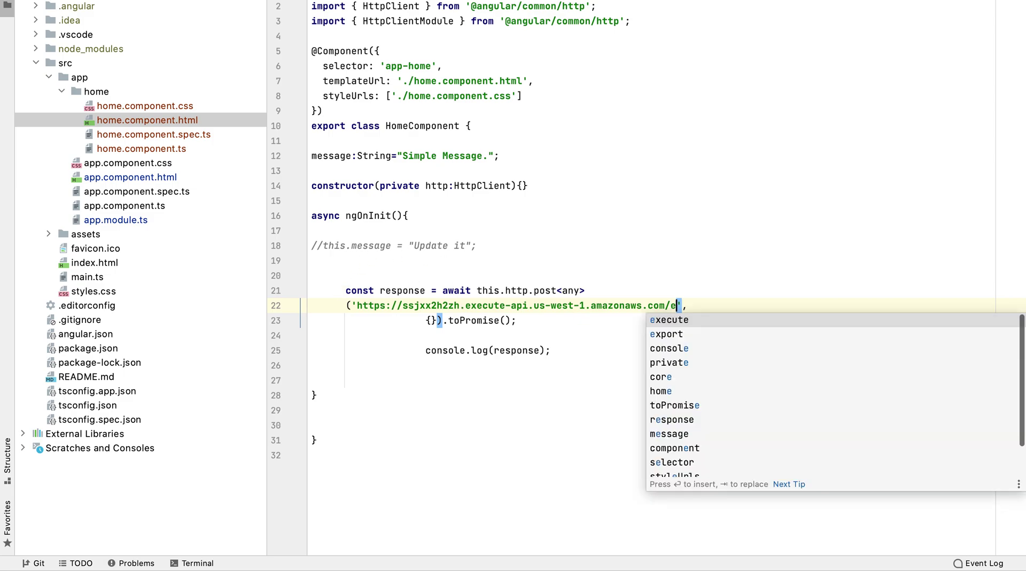
type("x")
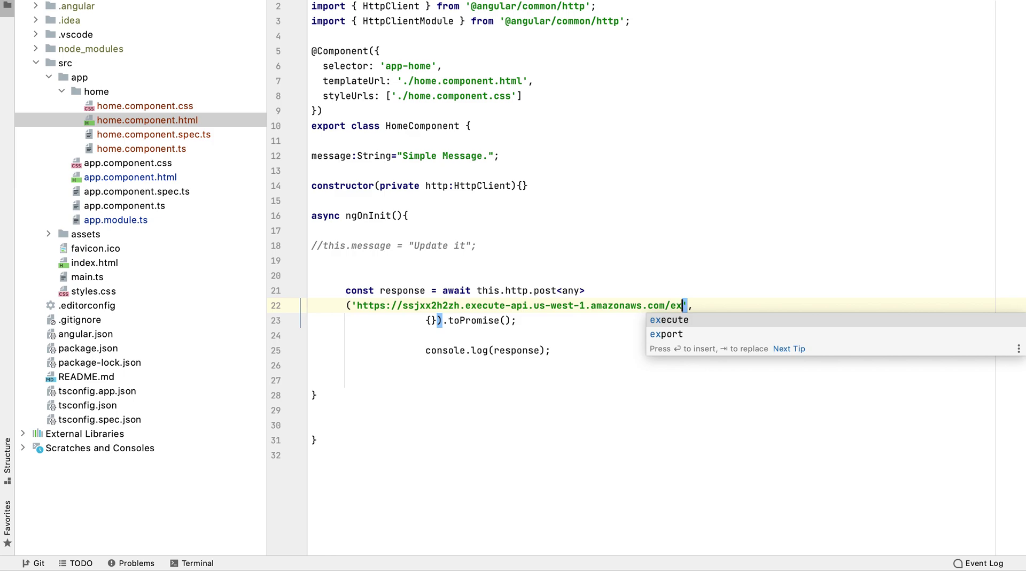
type("periment")
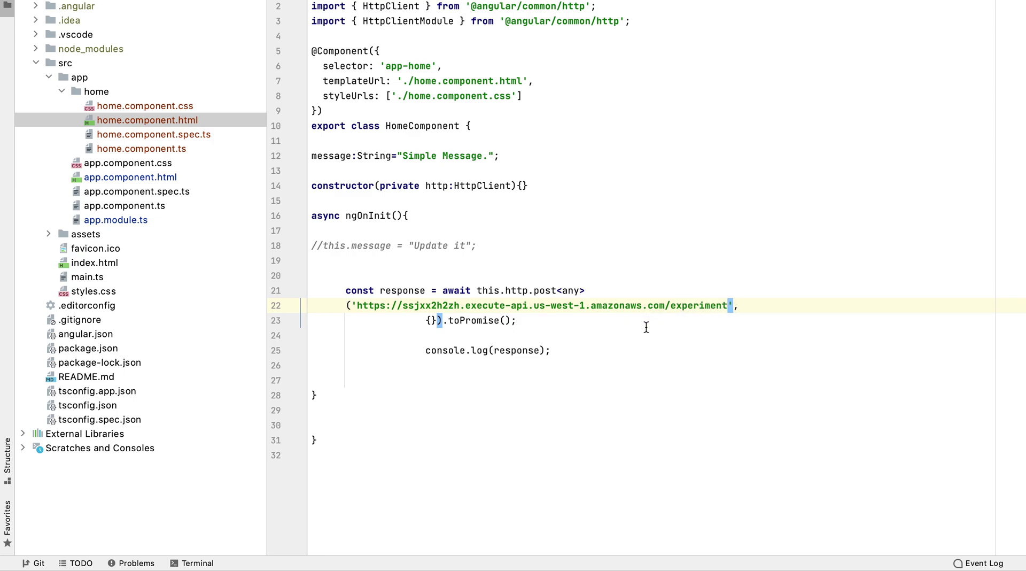
left_click(552, 332)
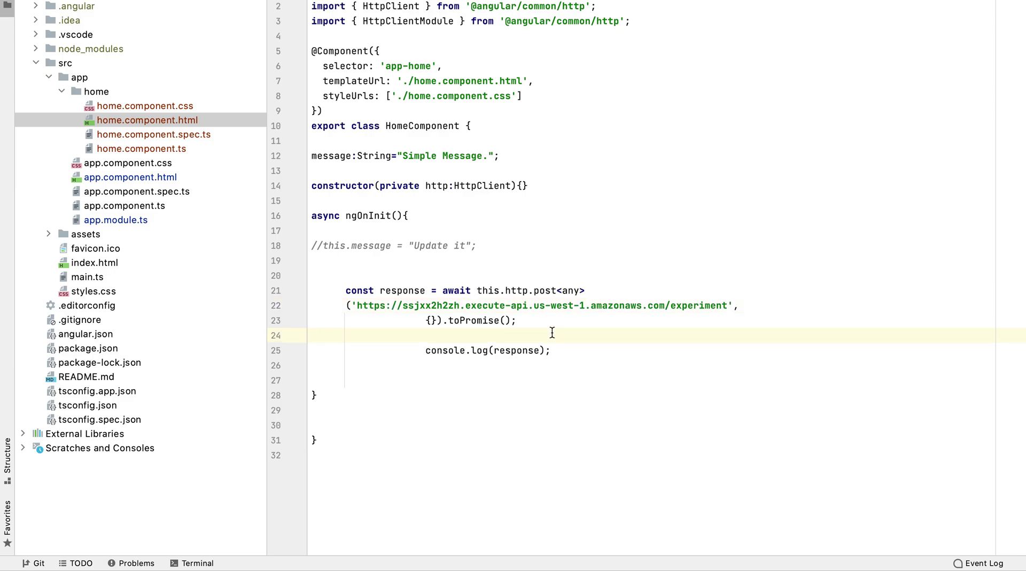
double_click(545, 291)
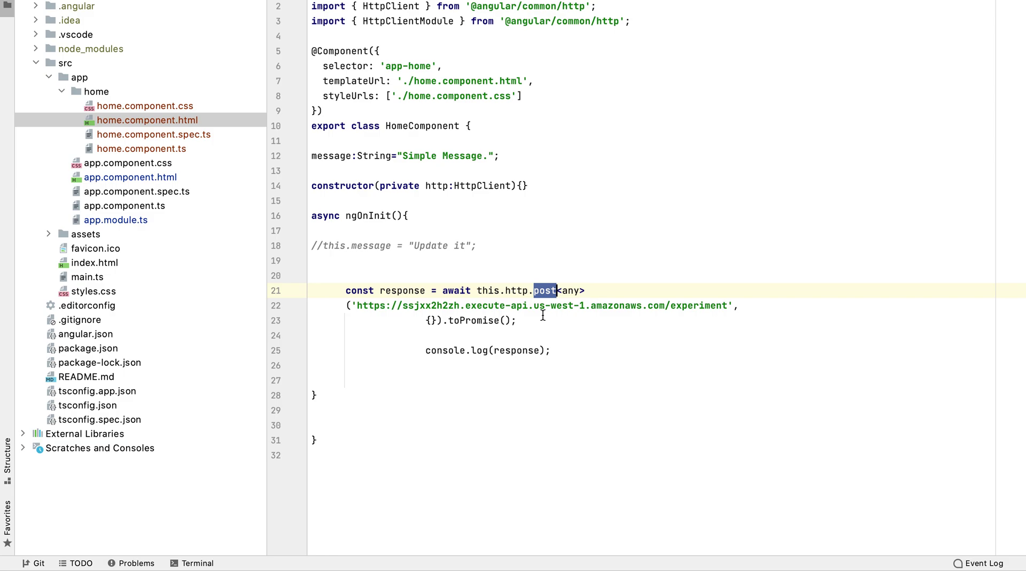
double_click(402, 289)
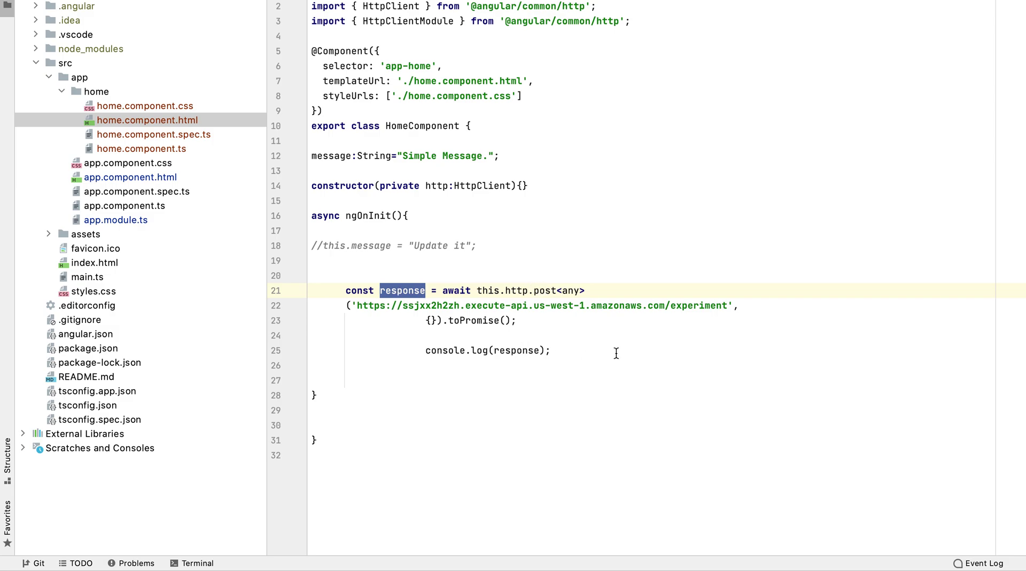
- Switch to the Angular app in Chrome and reload it to check the POST request in the console
left_click(578, 350)
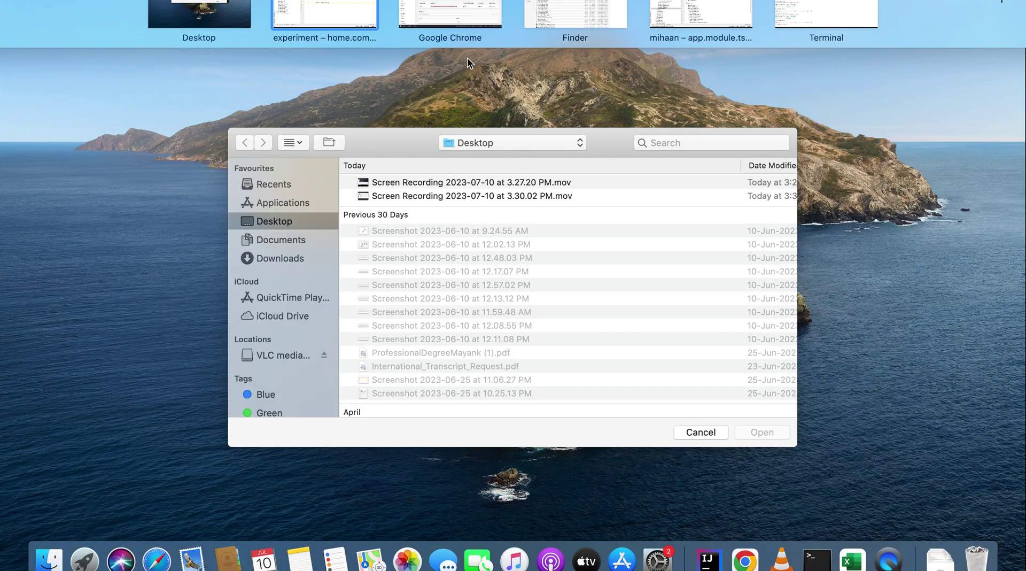
left_click(450, 15)
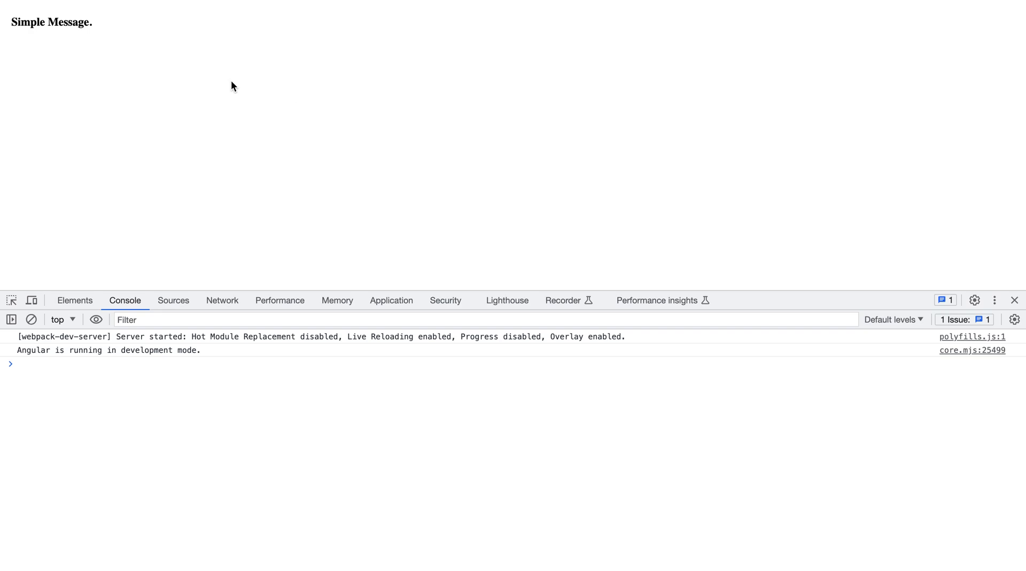
key("super+r")
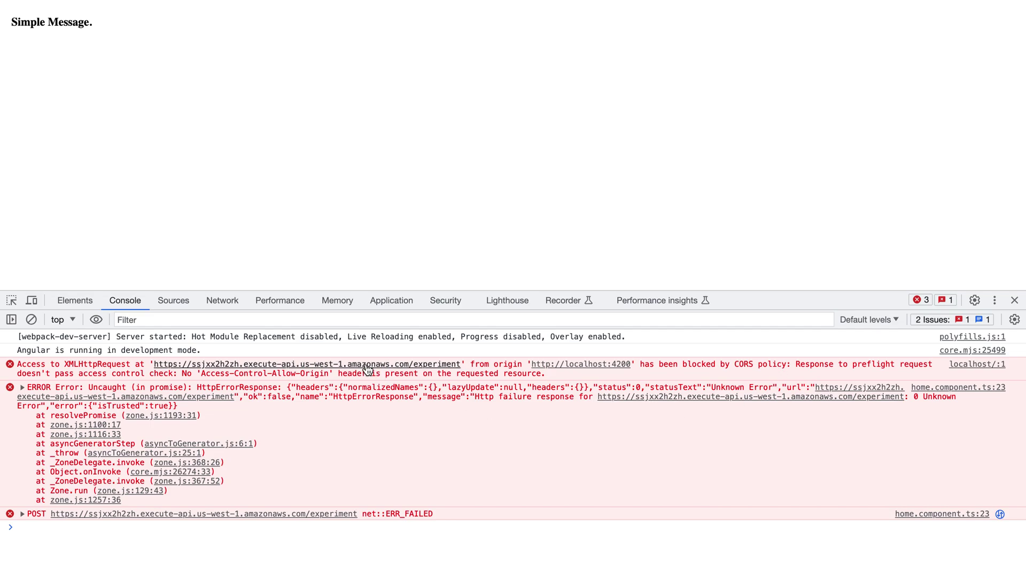
- Return to the Experiment API in the AWS console and open its CORS configuration for editing
key("ctrl+Left")
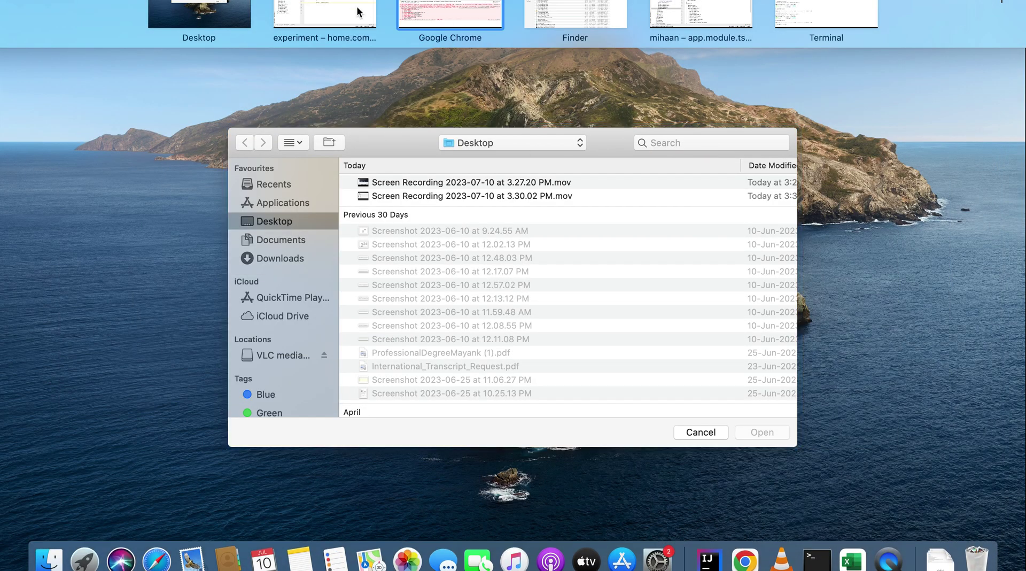
left_click(416, 18)
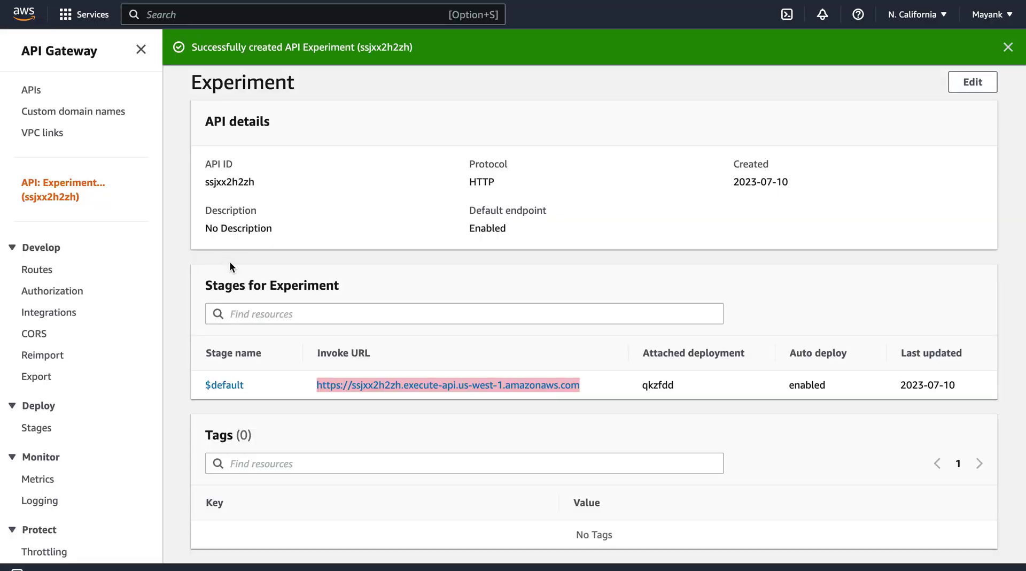
left_click(34, 336)
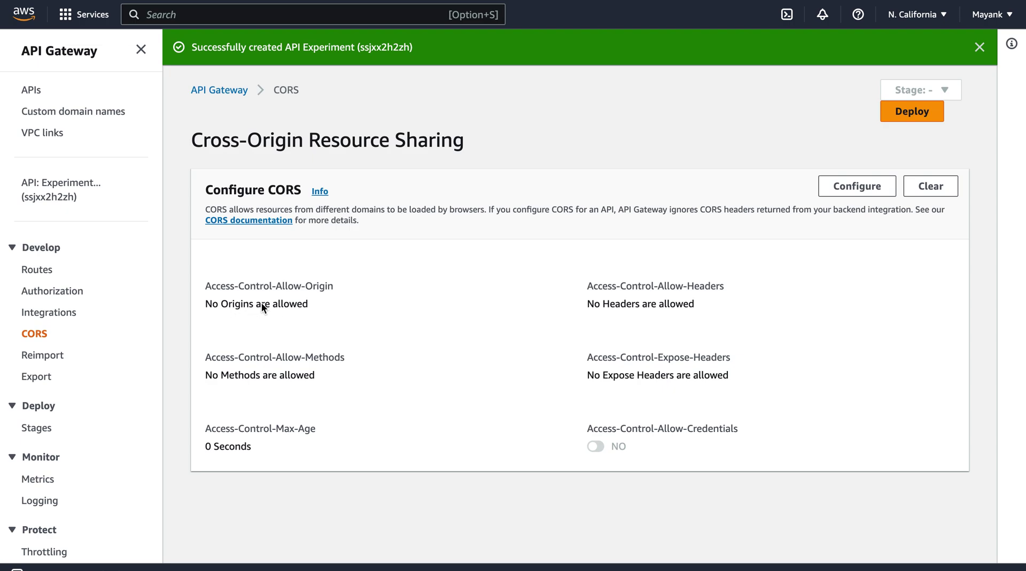
left_click(857, 186)
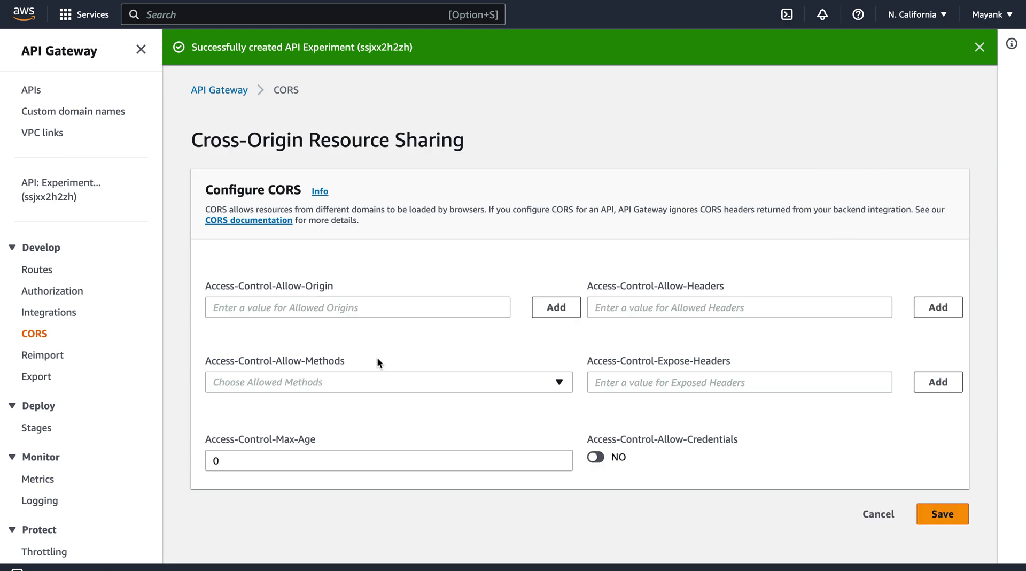
- Add * as an Access-Control-Allow-Origin value in the CORS configuration
left_click(303, 304)
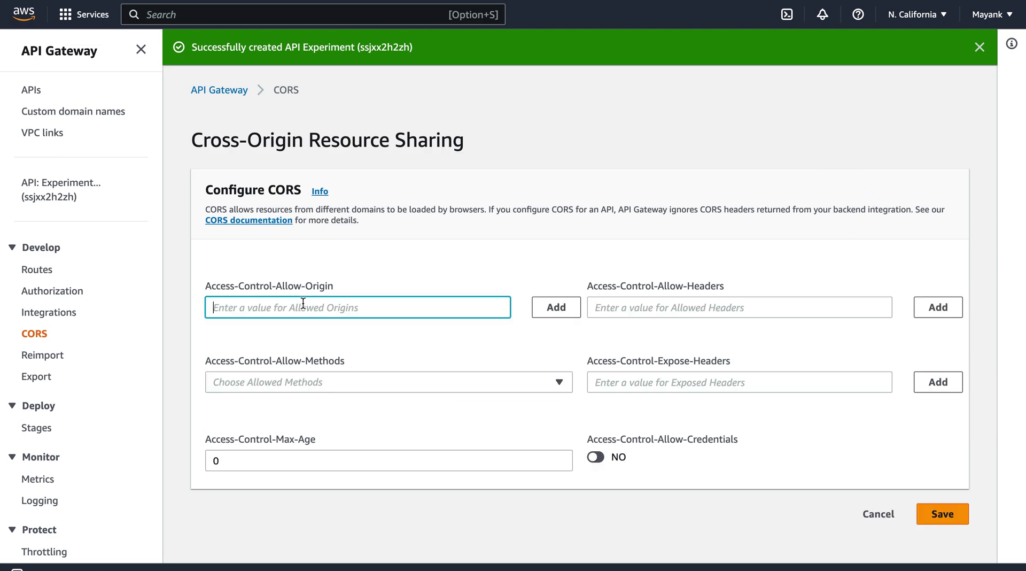
type("*")
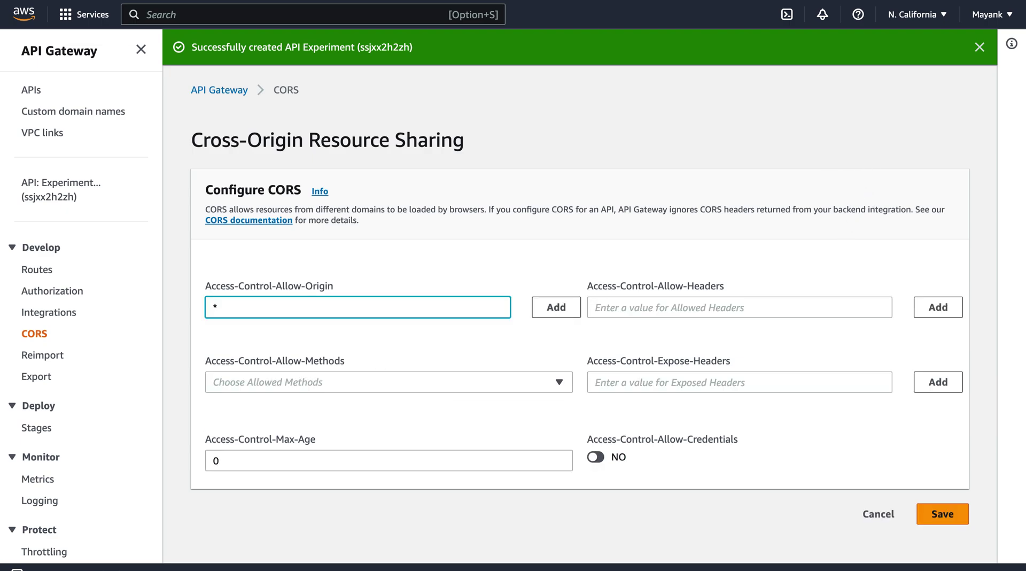
left_click(548, 307)
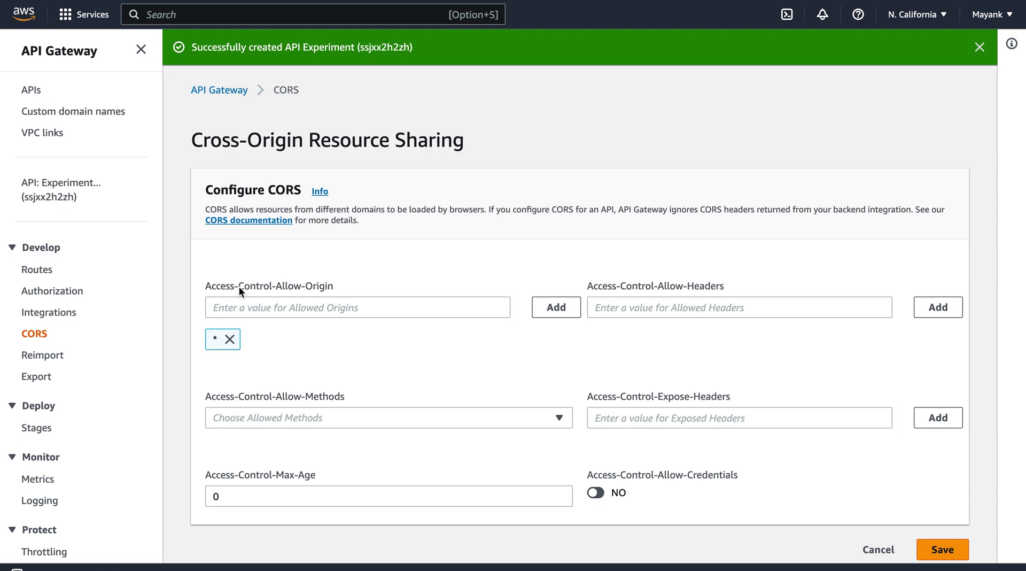
- Choose POST, OPTIONS and HEAD as the Access-Control-Allow-Methods
left_click(240, 418)
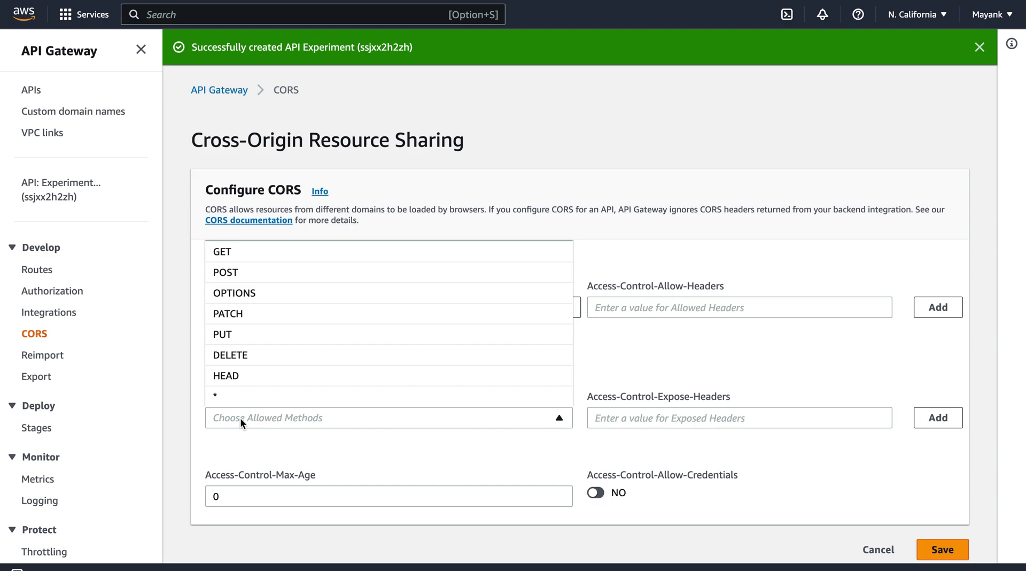
left_click(235, 272)
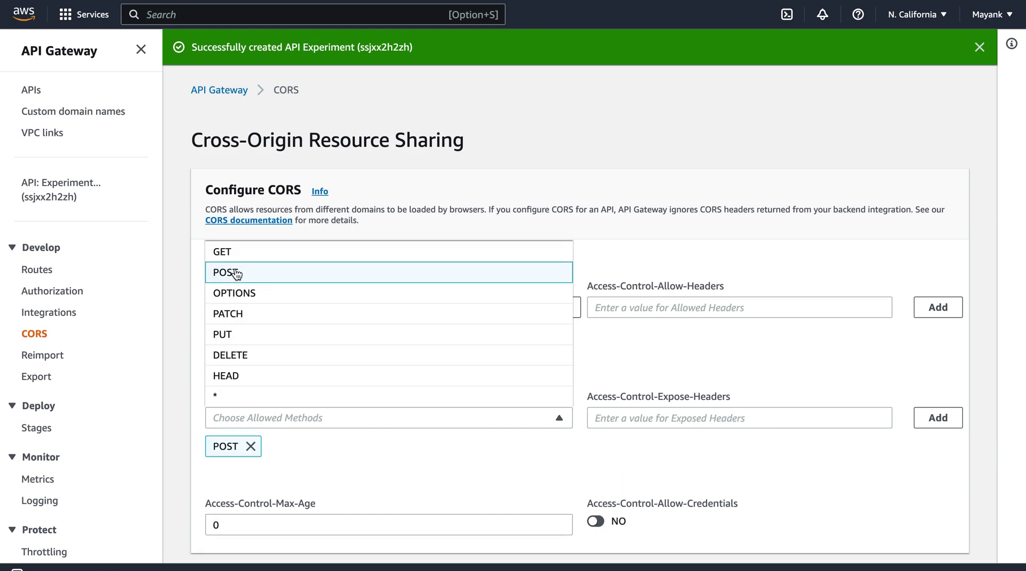
left_click(244, 293)
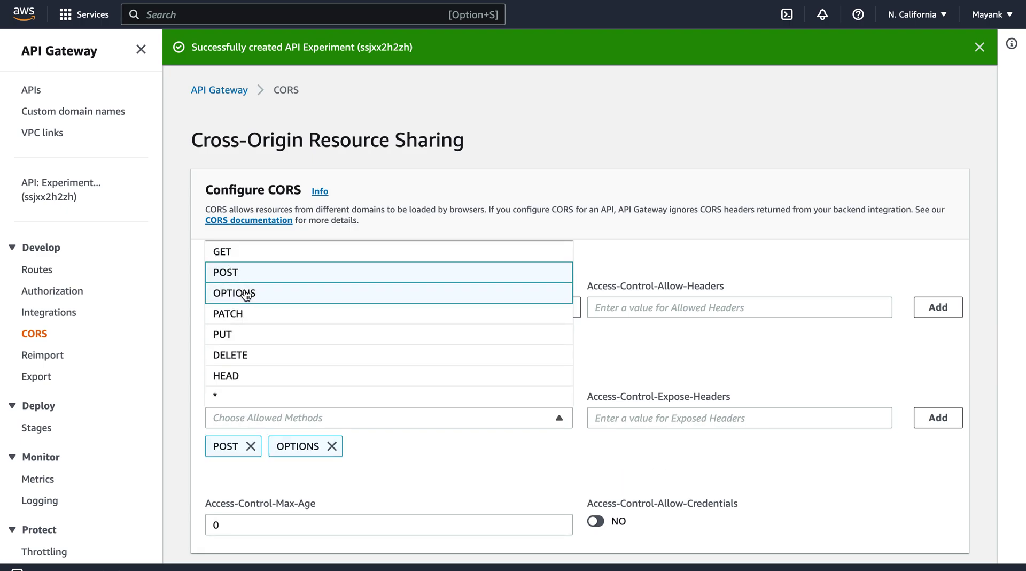
left_click(251, 377)
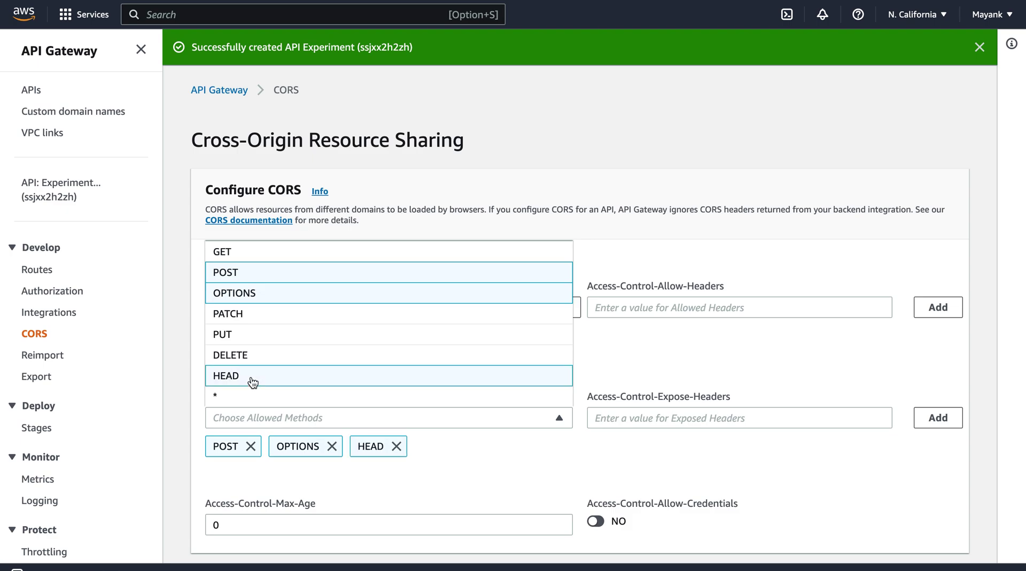
left_click(493, 463)
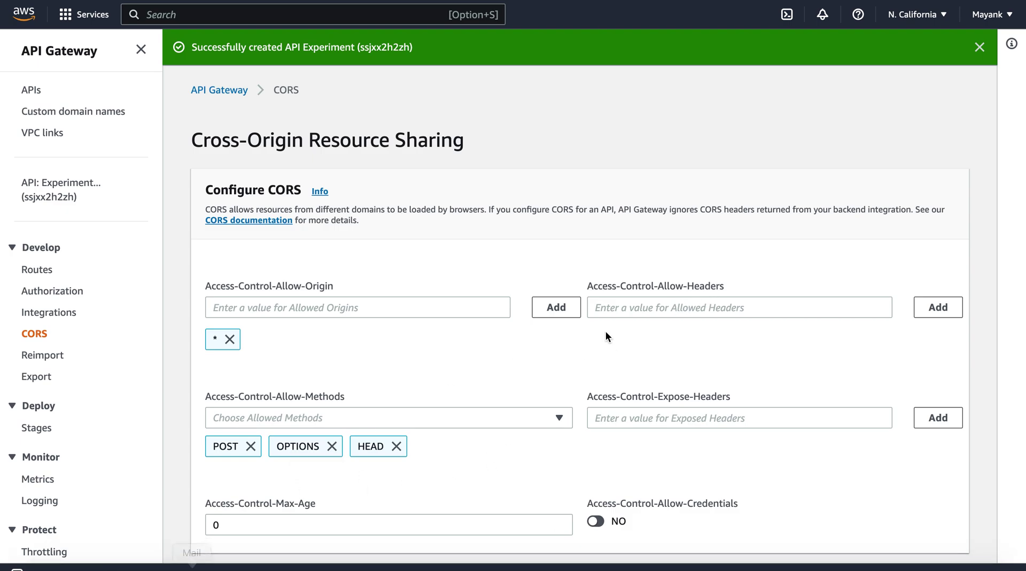
- Enter * for Access-Control-Allow-Headers and save the CORS configuration
left_click(629, 306)
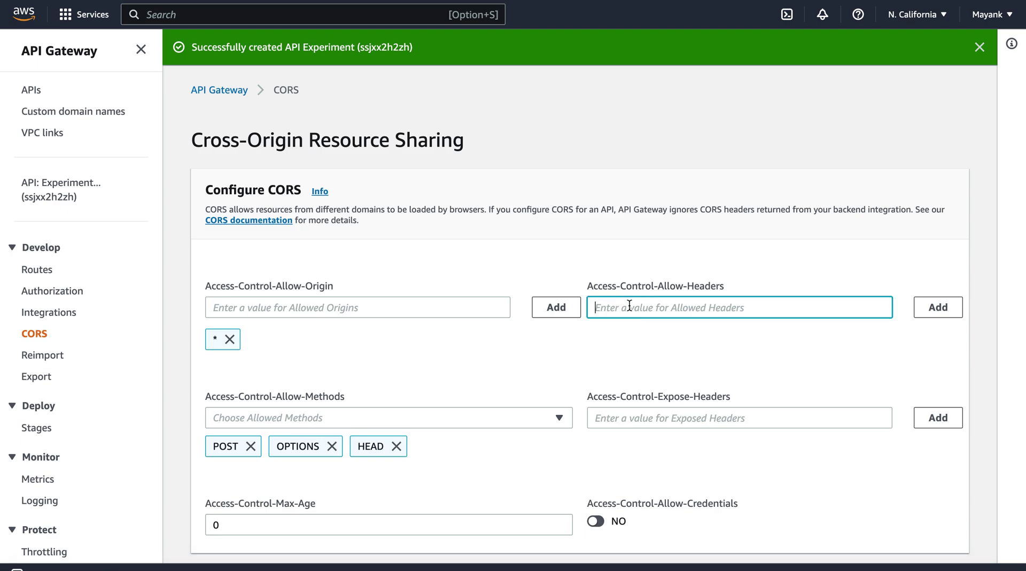
type("*")
key("shift+Tab")
key("shift+Tab")
scroll(572, 354, "down", 1)
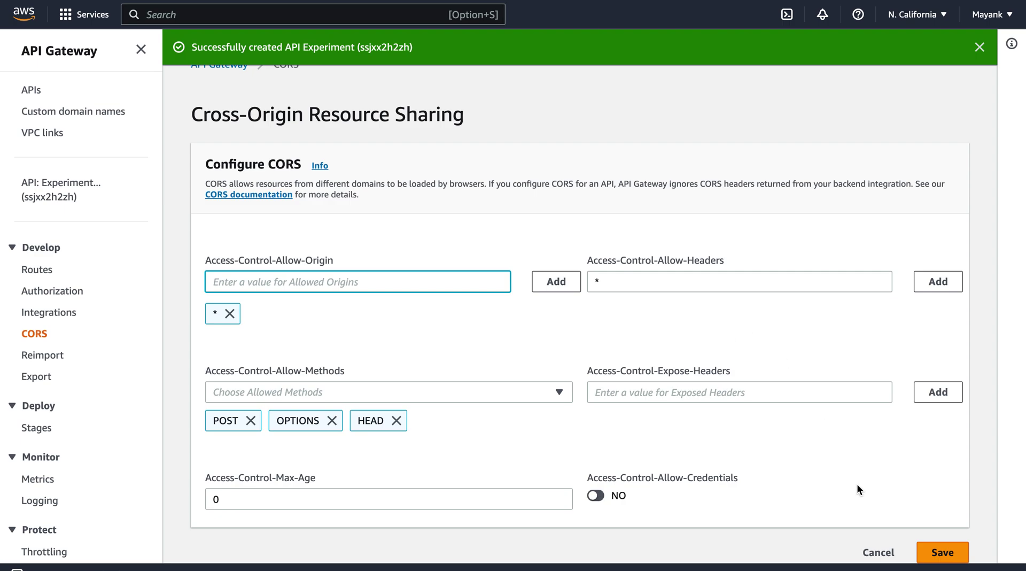
left_click(944, 552)
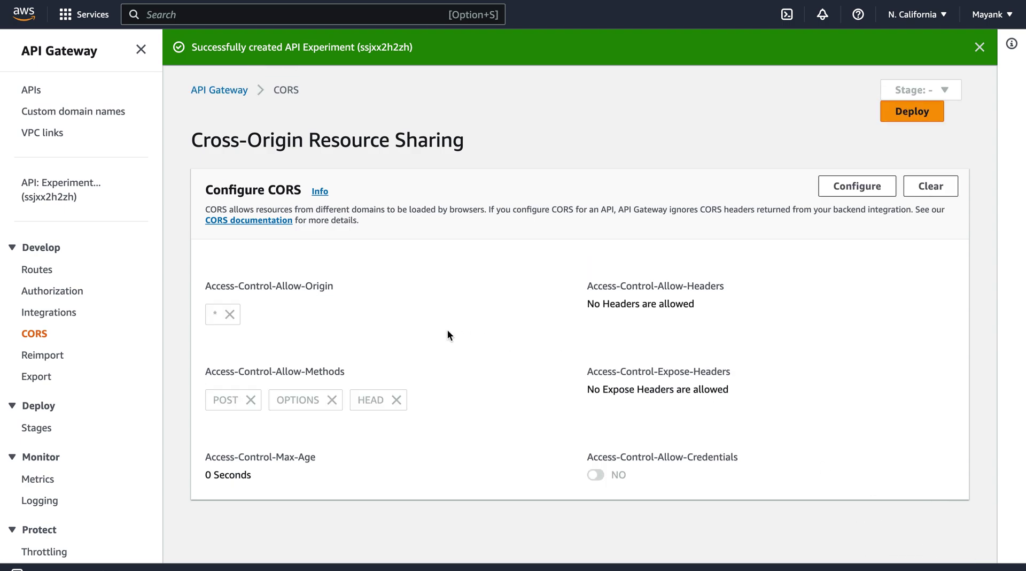
- Look at the HomeComponent code in IntelliJ, return to the Angular app in Chrome and reload it to recheck the POST request
key("ctrl+Up")
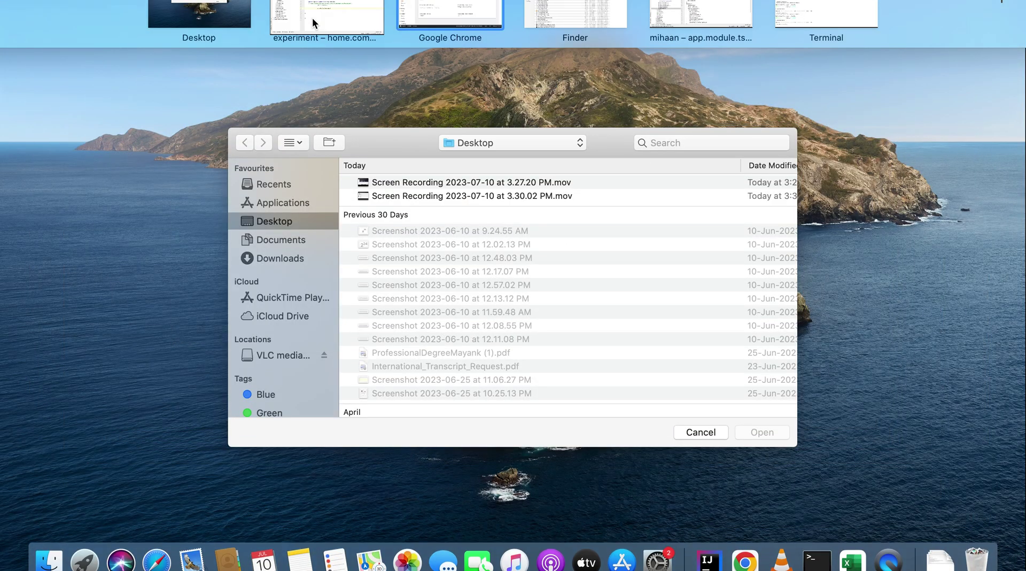
left_click(312, 17)
left_click(500, 230)
key("ctrl+Up")
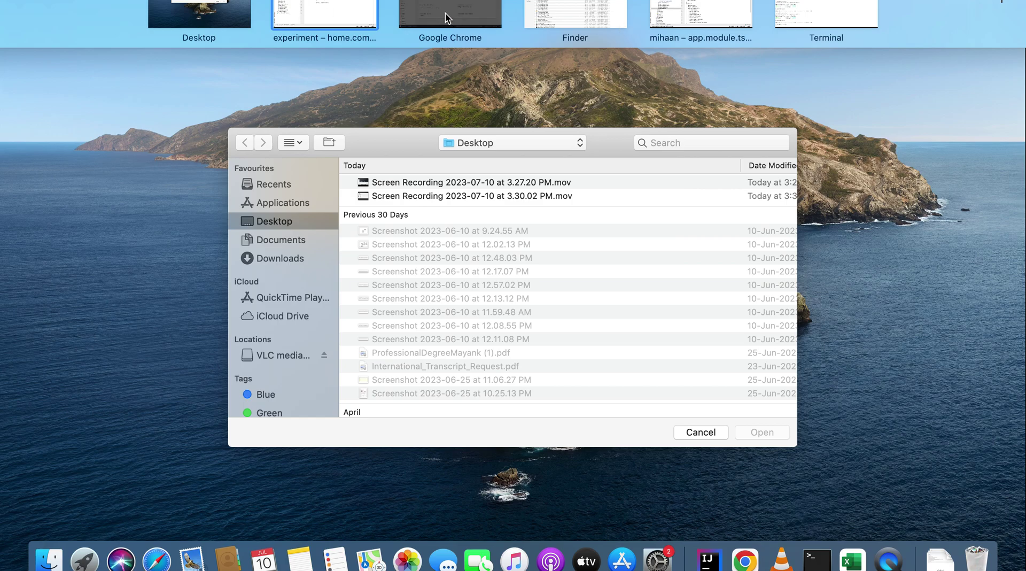
left_click(450, 13)
key("ctrl+Tab")
key("super+r")
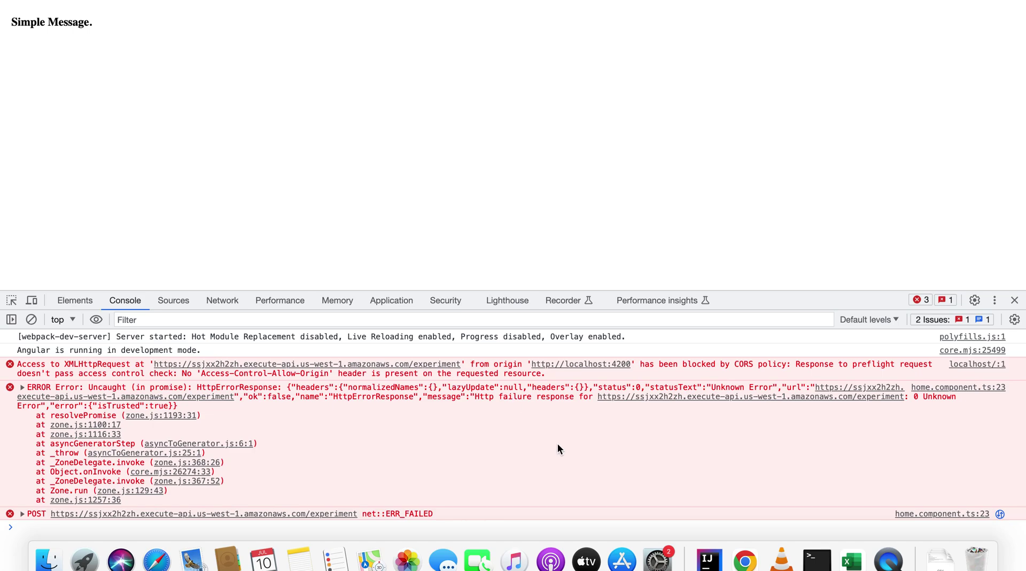
- Return to the Angular app in Chrome and inspect its network requests for the experiment call
key("ctrl+Up")
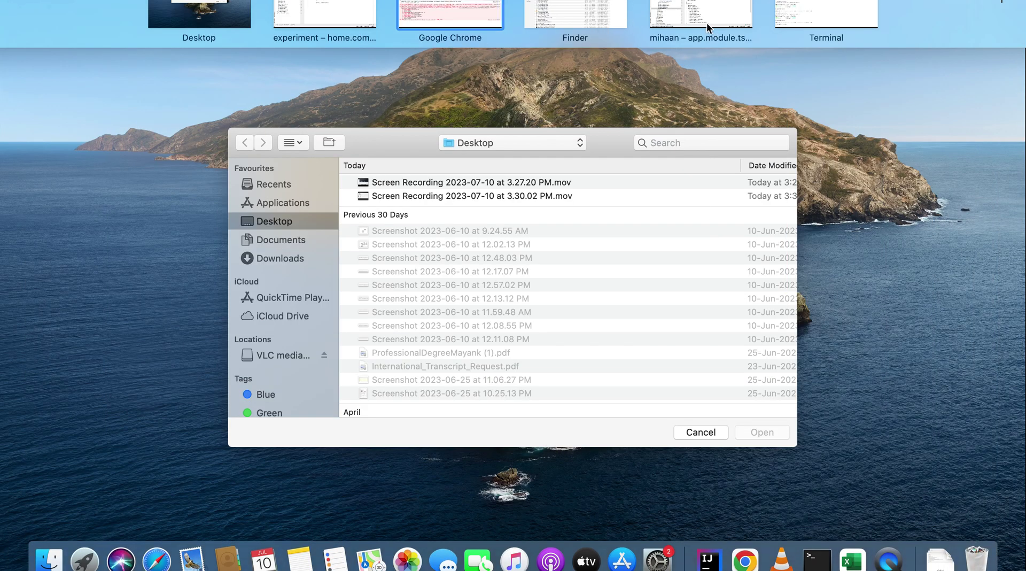
left_click(466, 9)
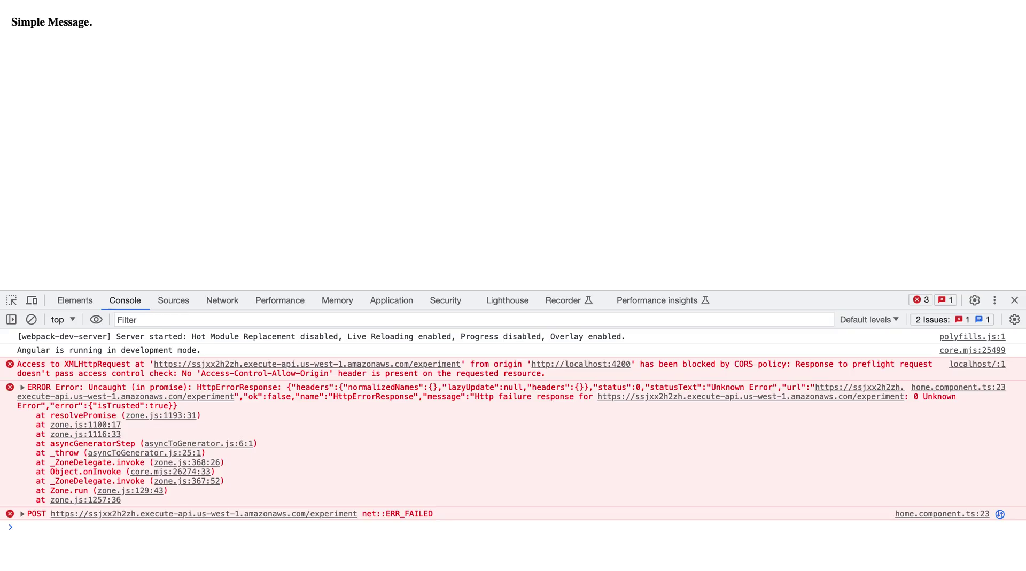
left_click(231, 300)
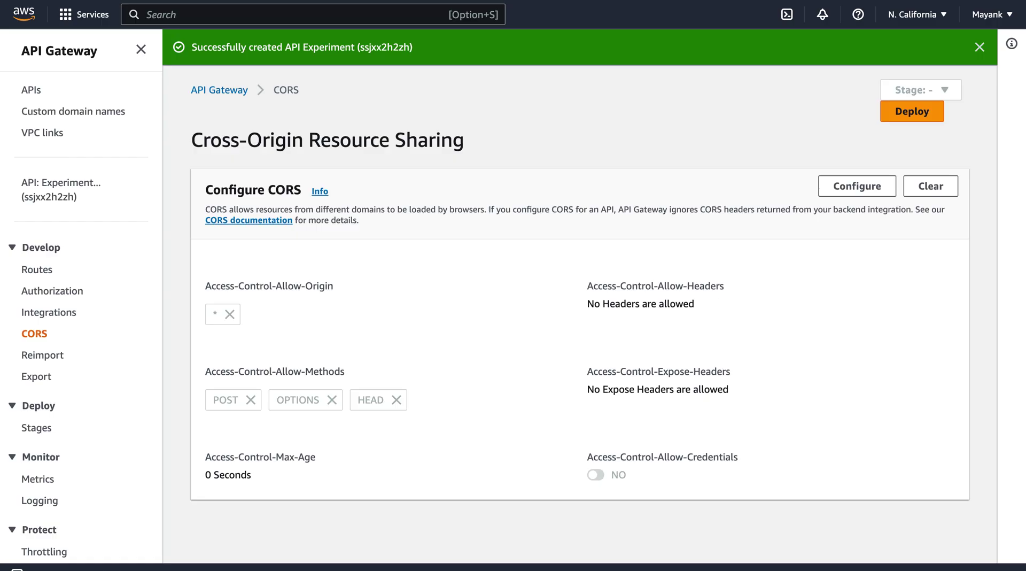
- Create an OPTIONS route with the path /experiment for the Experiment API and open its route details
left_click(37, 270)
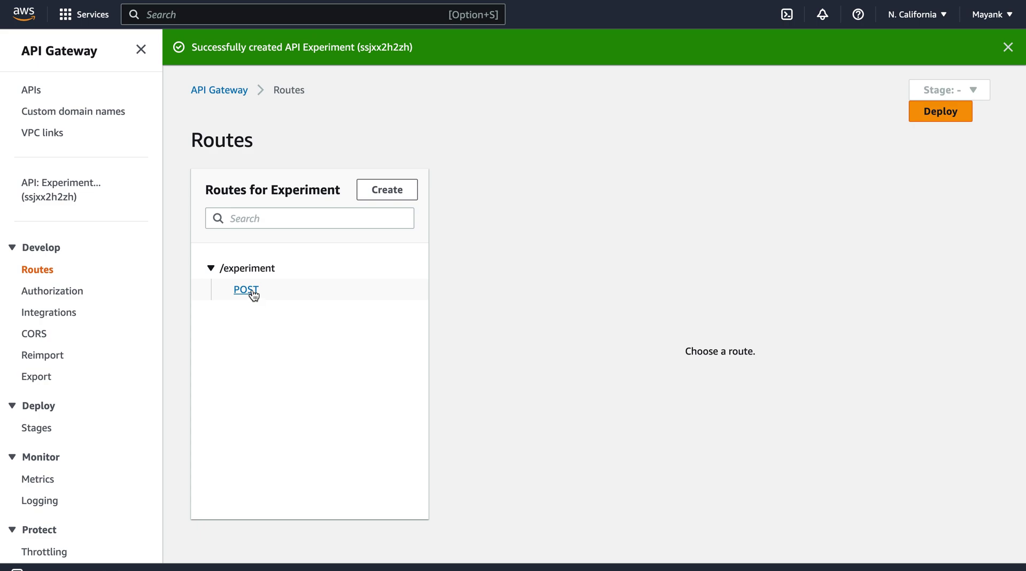
left_click(386, 189)
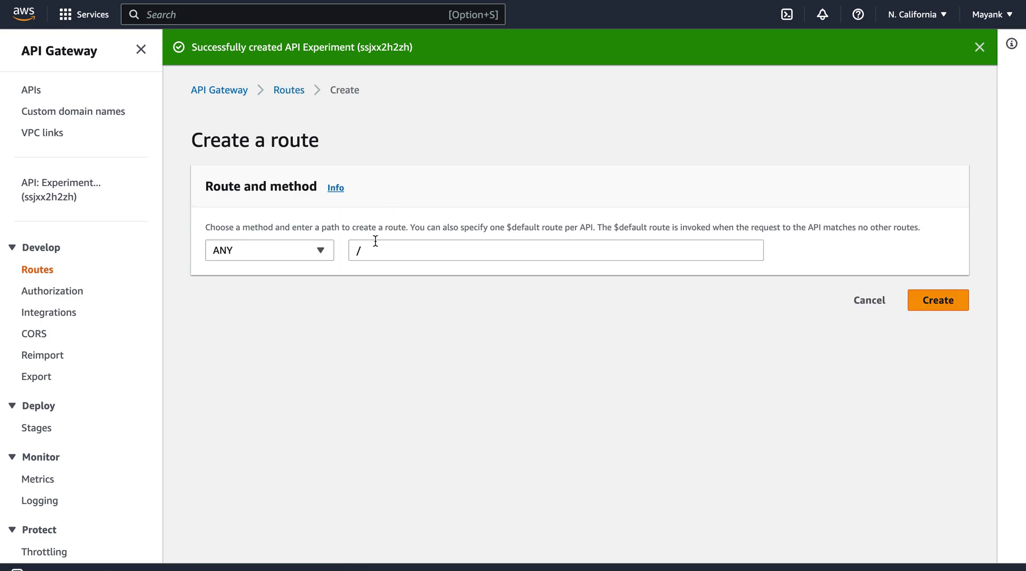
left_click(284, 251)
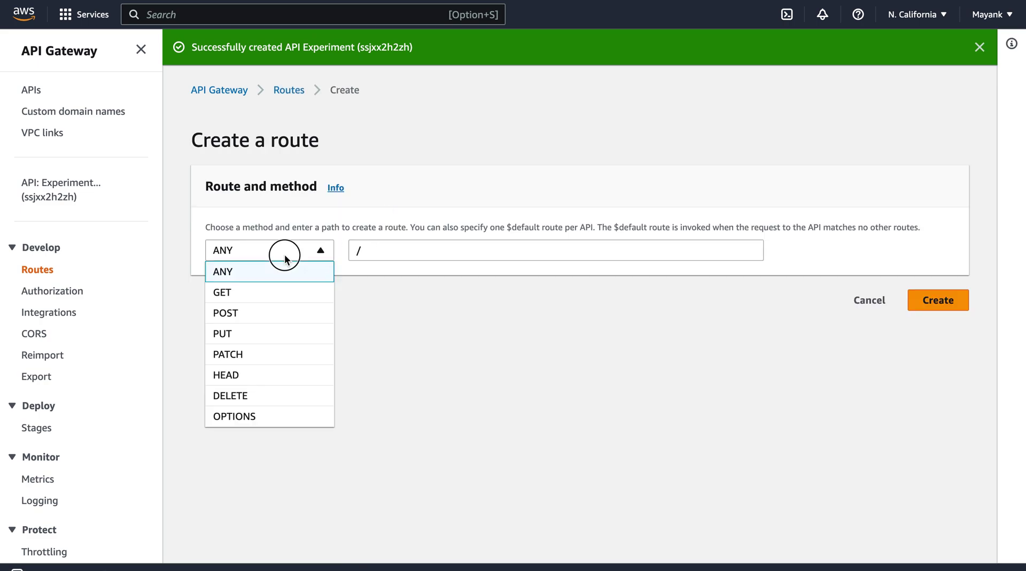
left_click(262, 414)
left_click(428, 251)
type("exper")
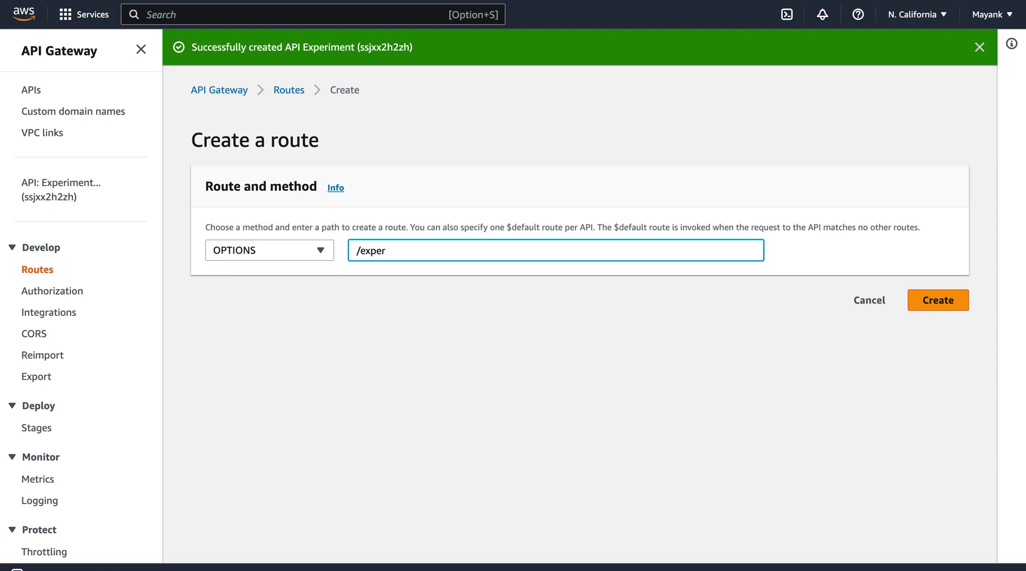
type("iment")
left_click(947, 303)
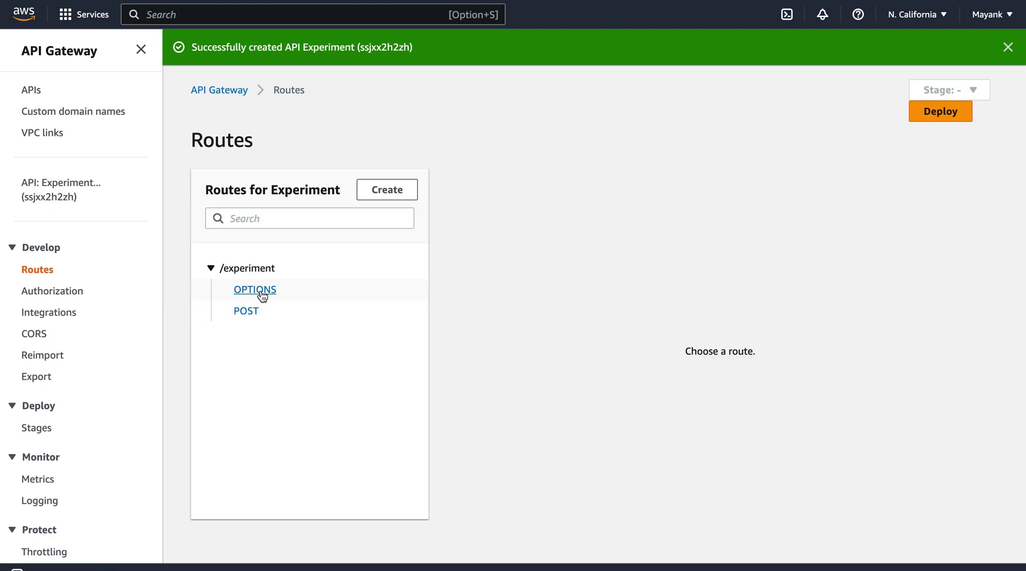
left_click(261, 294)
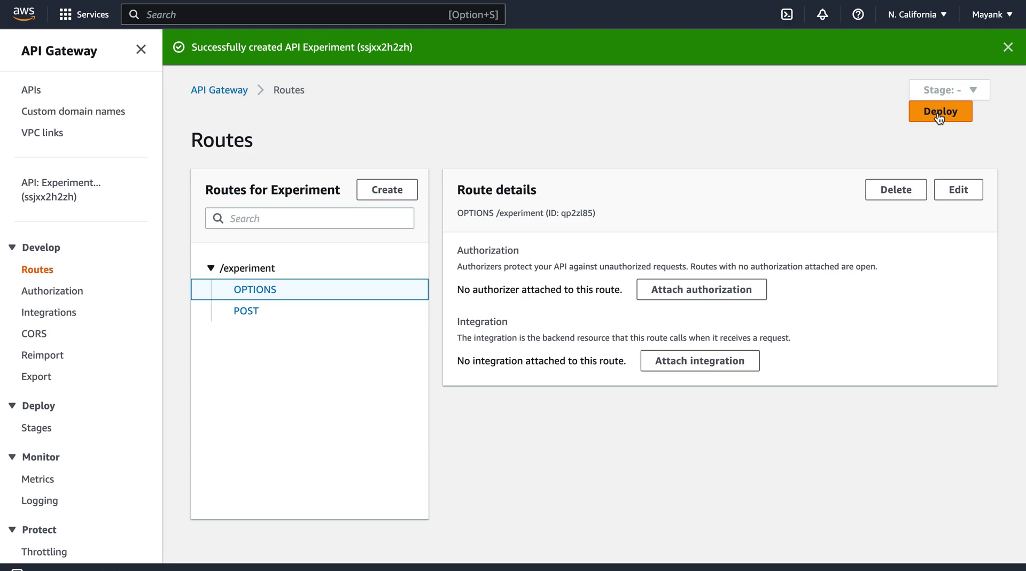
- Review the API's CORS settings, then reload the Angular app in Chrome and examine its console output
left_click(36, 336)
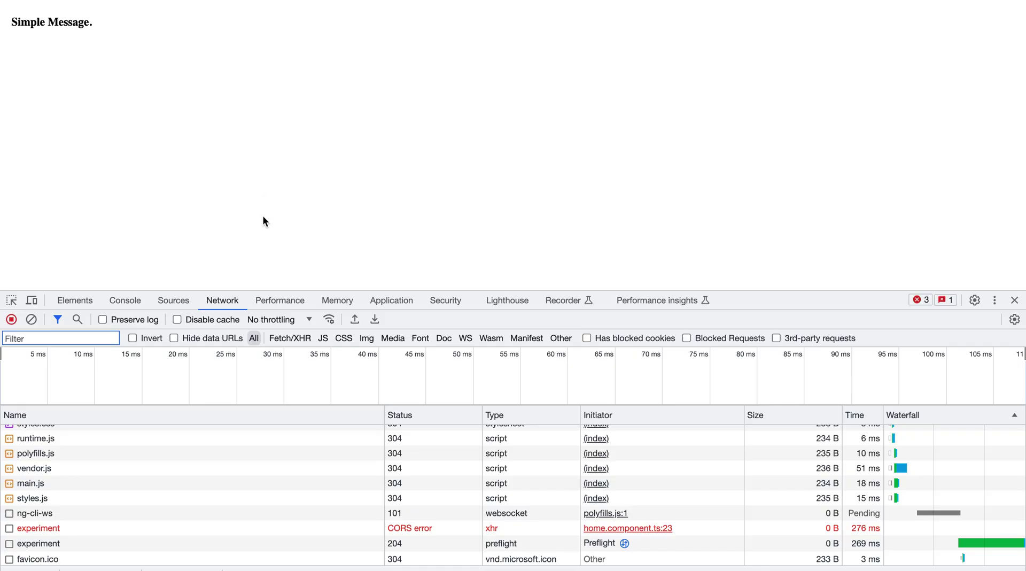
left_click(119, 302)
key("super+r")
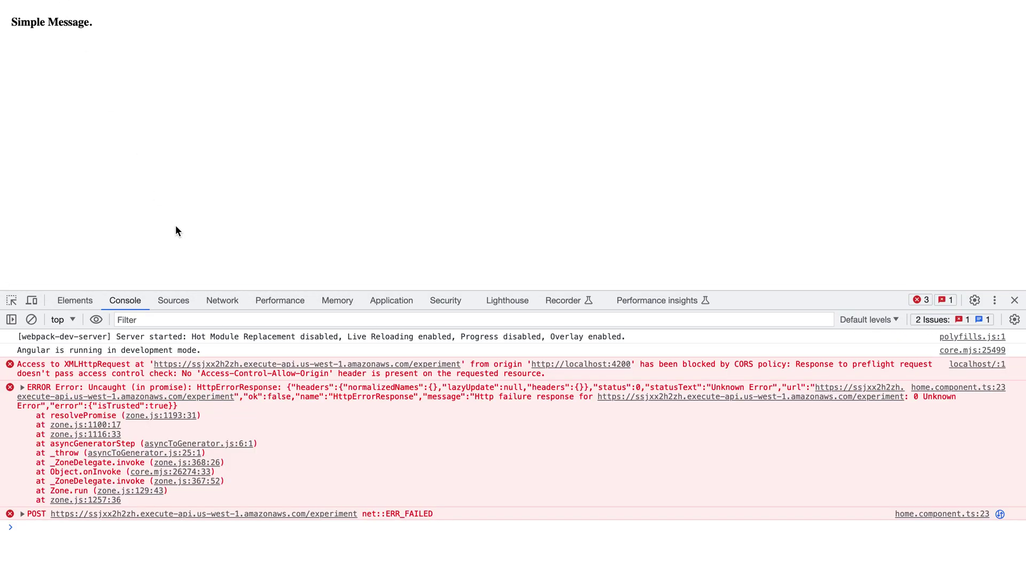
key("super+r")
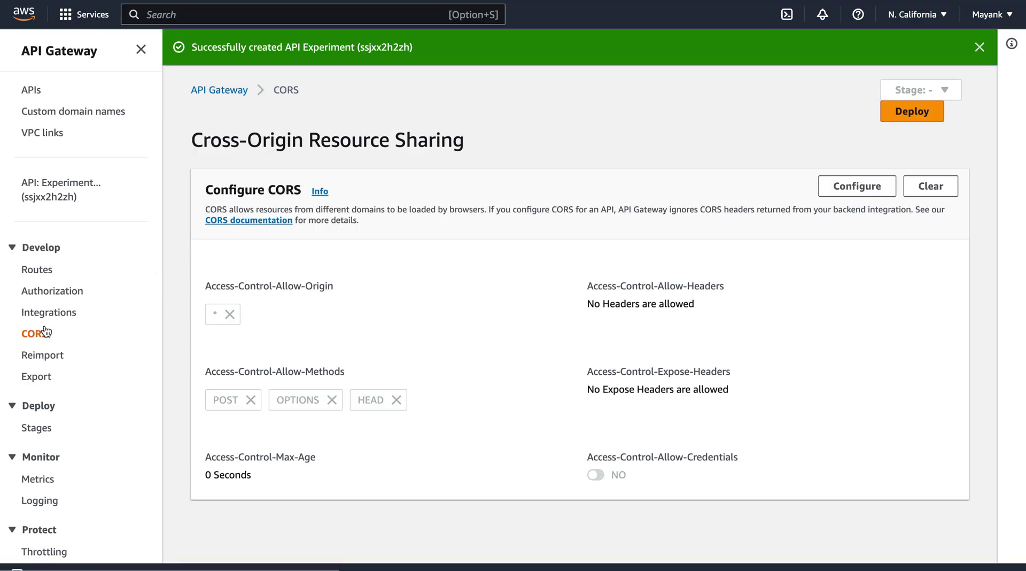
left_click(37, 270)
left_click(261, 289)
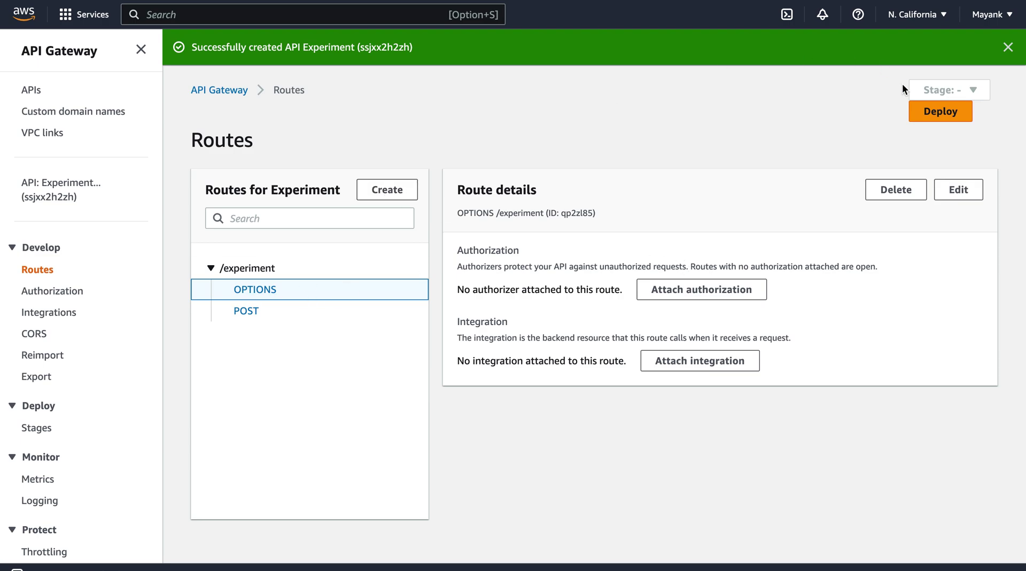
left_click(944, 112)
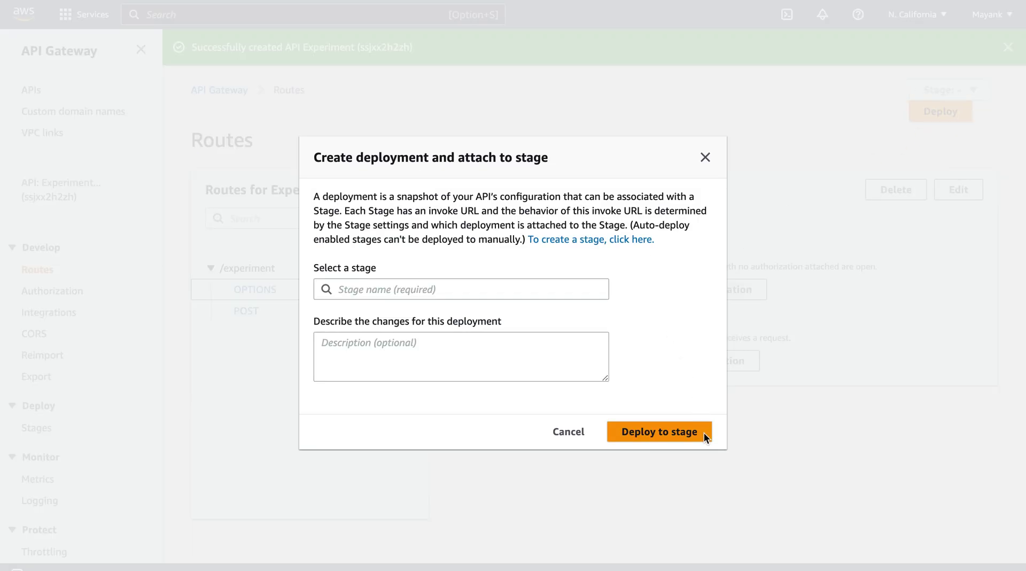
left_click(706, 158)
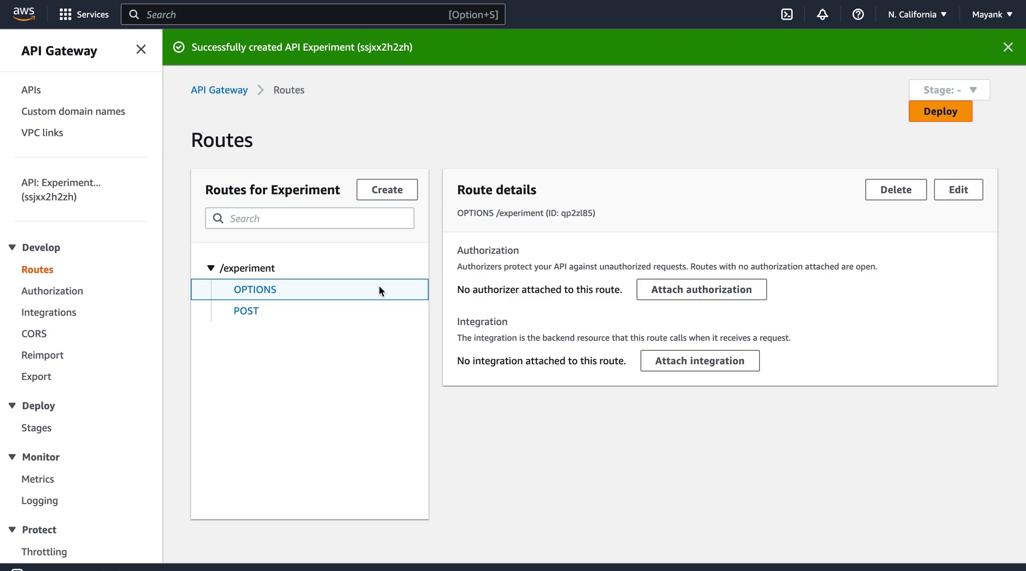
- Reopen the API's CORS configuration, add * as an Access-Control-Allow-Headers value and save the configuration
left_click(35, 336)
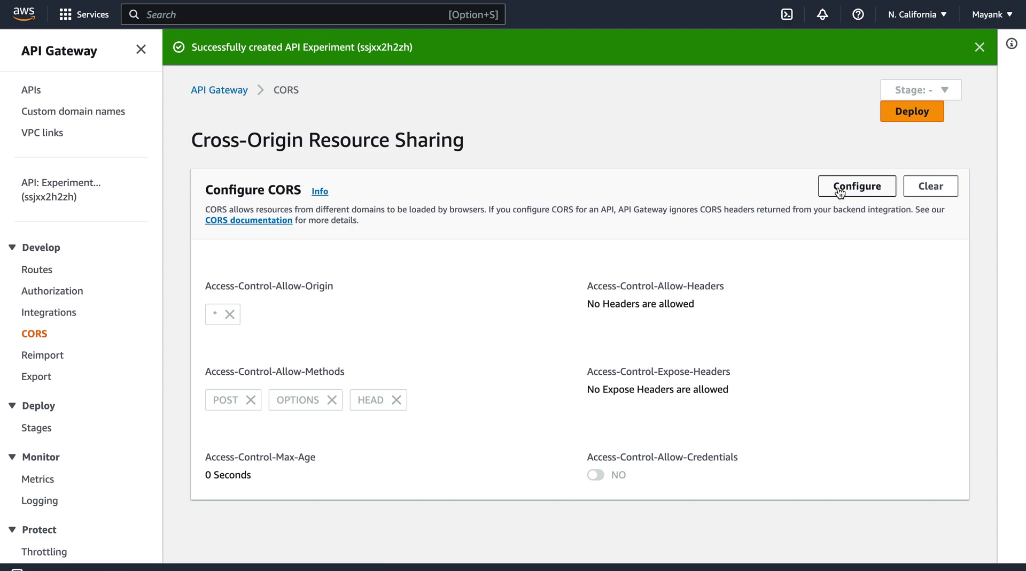
left_click(840, 190)
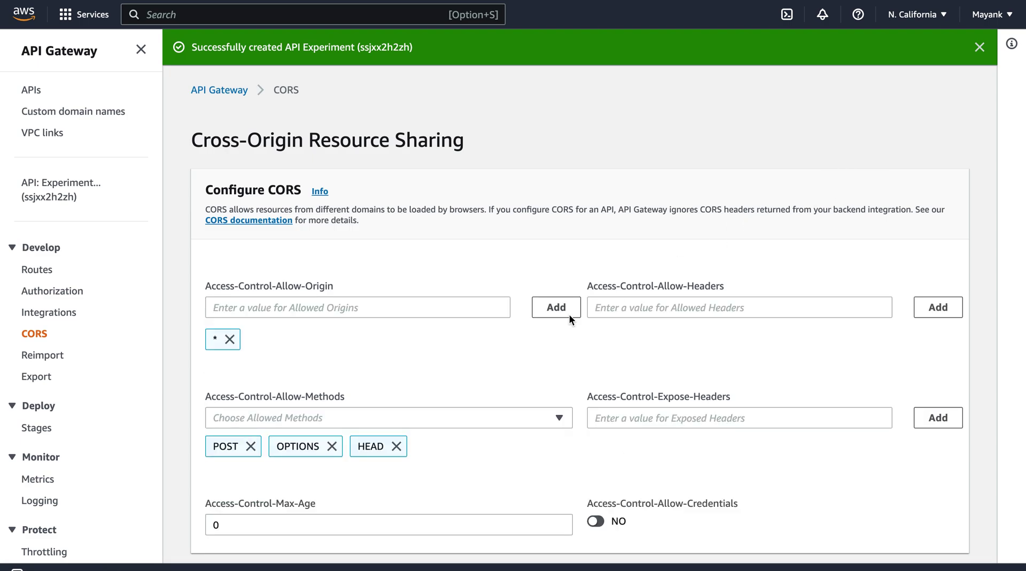
scroll(434, 336, "down", 1)
left_click(693, 286)
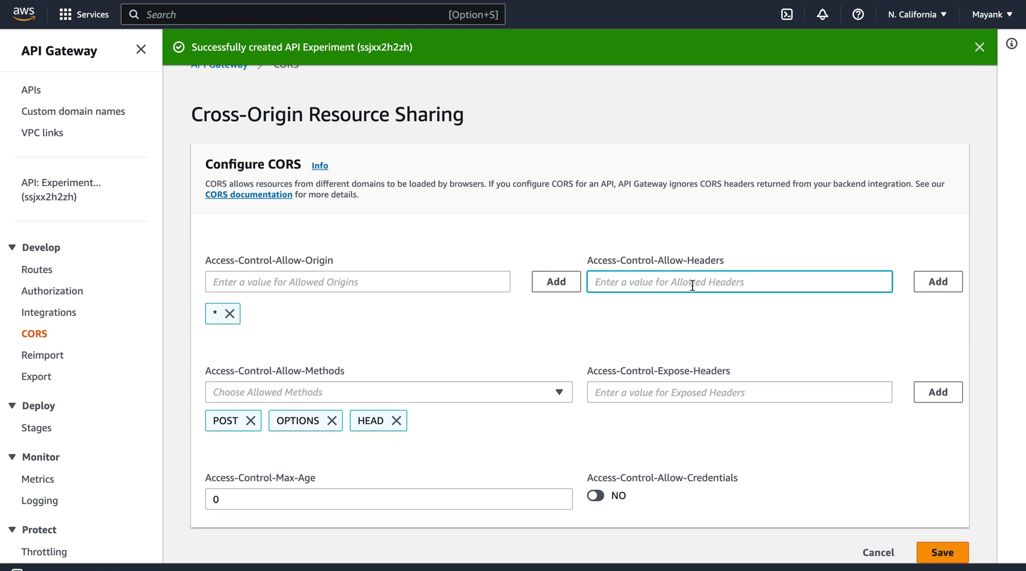
type("*")
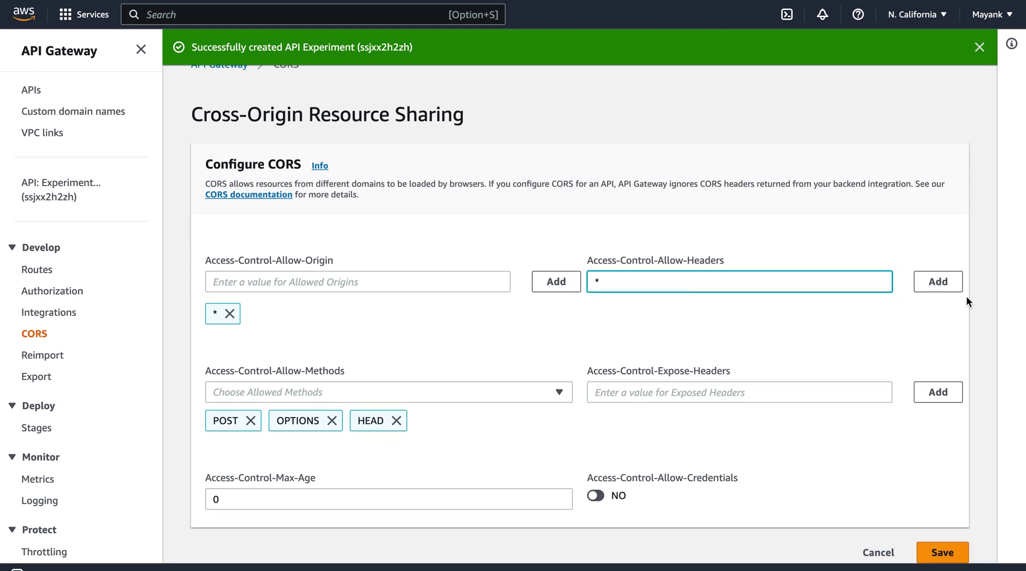
left_click(937, 284)
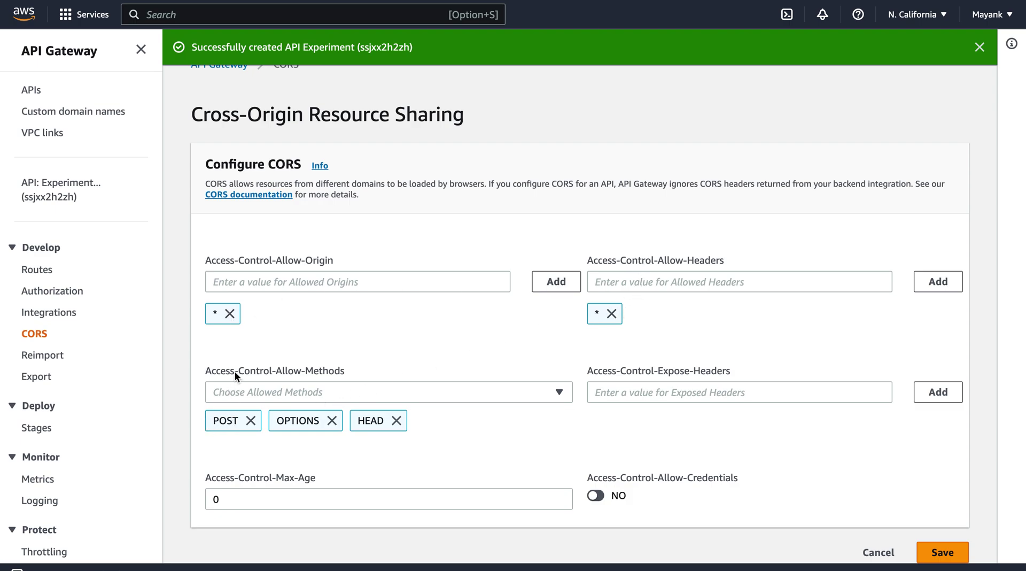
left_click(943, 552)
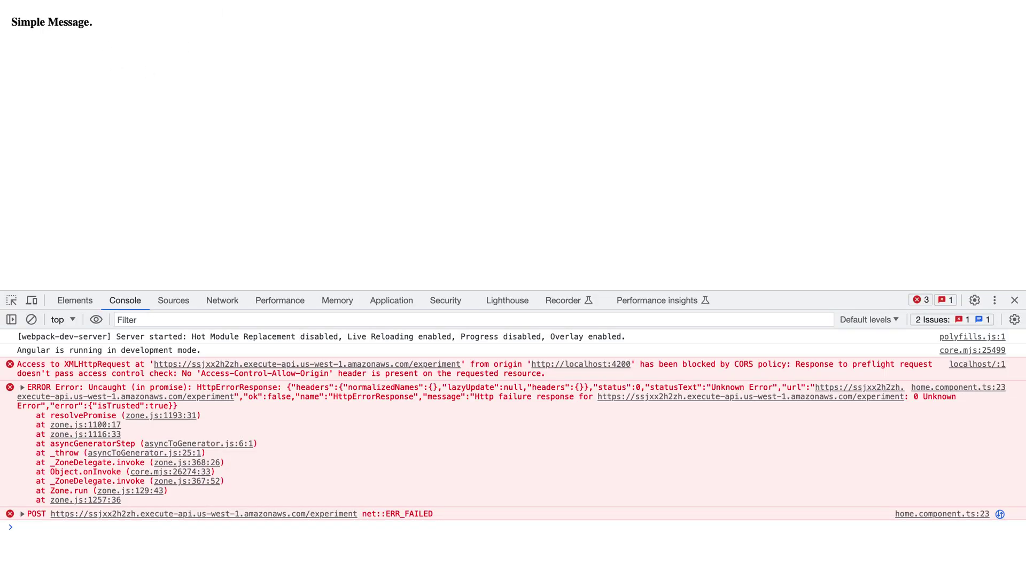
- Reload the Angular app to retest the API call, then return to the AWS console and open the experiment Lambda function's source code
key("super+r")
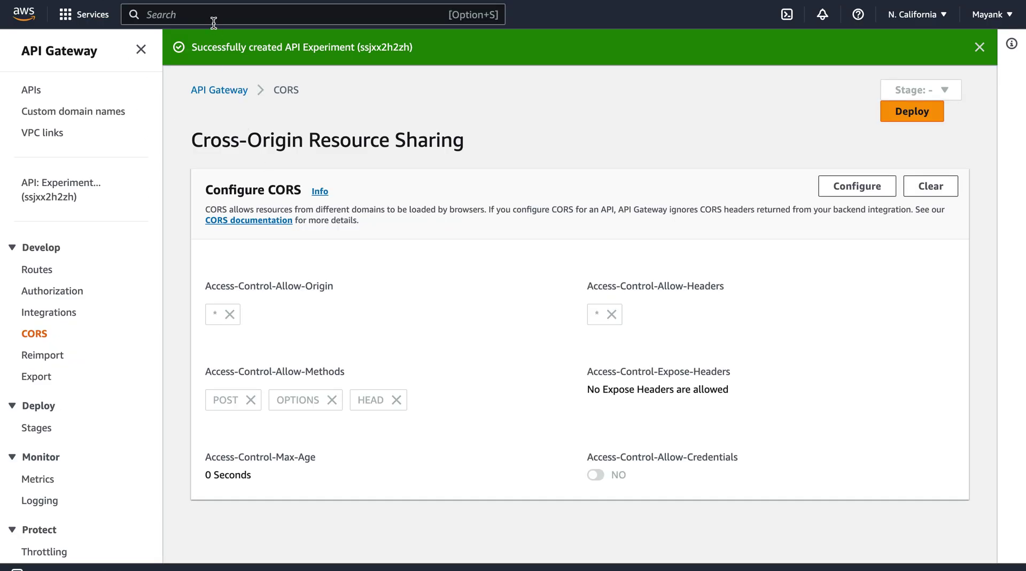
left_click(213, 15)
type("lamda")
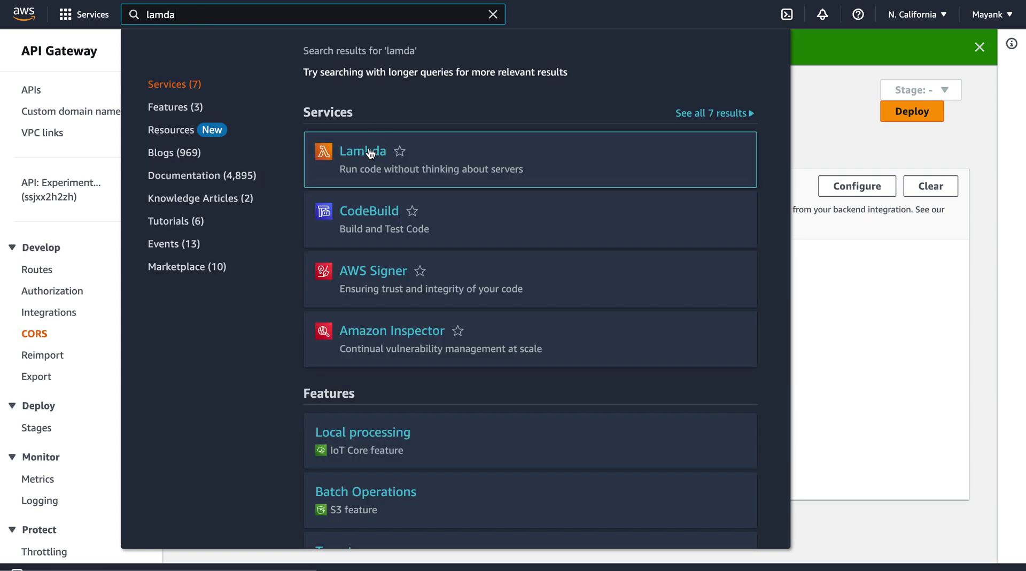
key("Return")
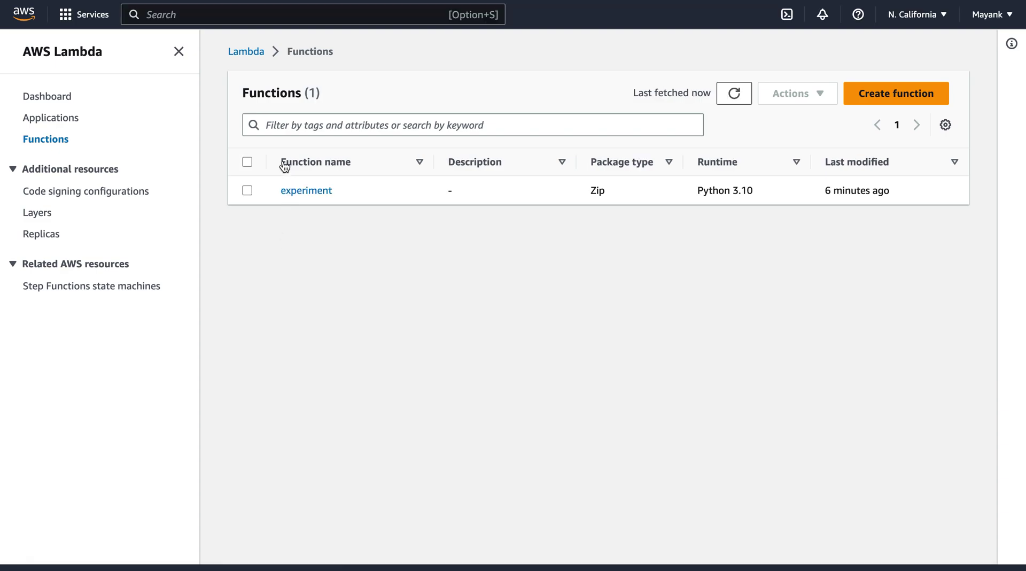
left_click(306, 191)
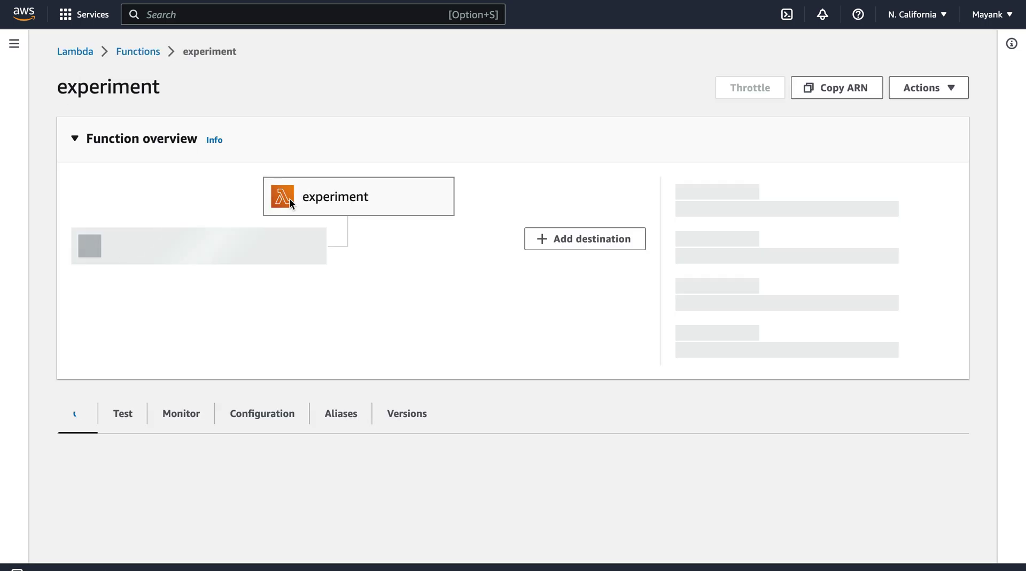
scroll(288, 399, "down", 2)
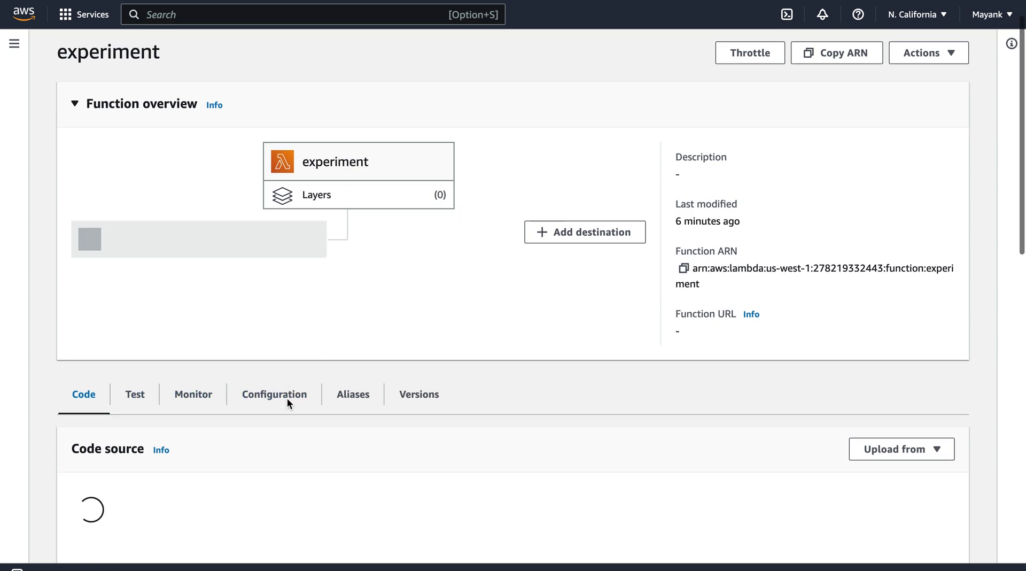
scroll(287, 398, "down", 1)
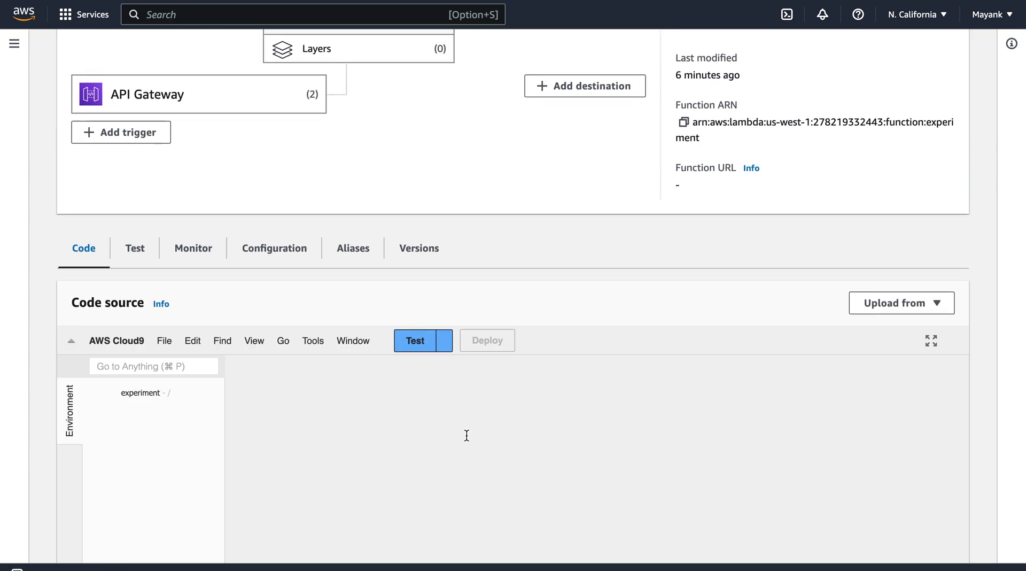
scroll(466, 434, "down", 2)
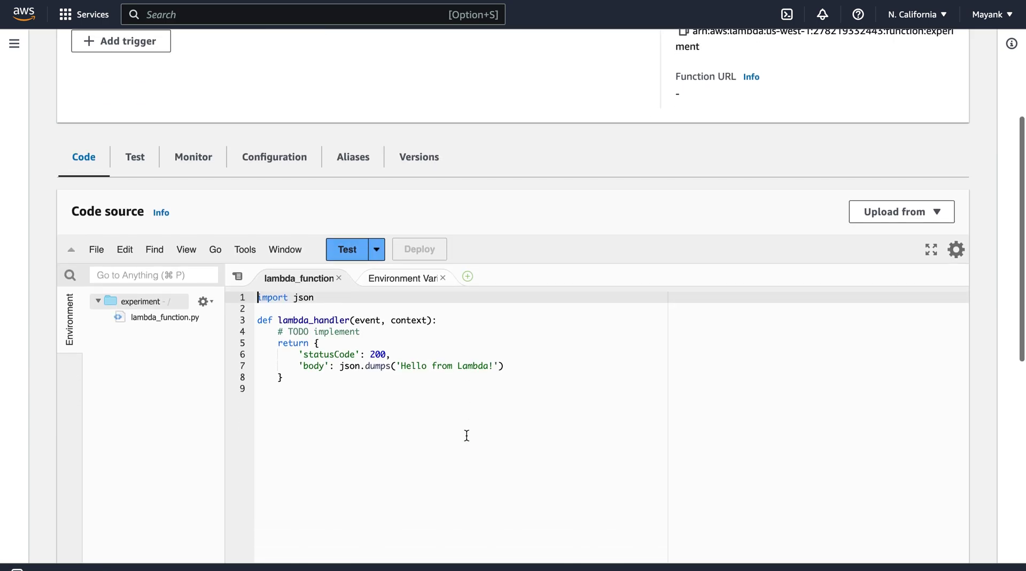
- Change the response body text in lambda_function.py to 'Hello from Lambda , bye bye!' and save the file
left_click(488, 366)
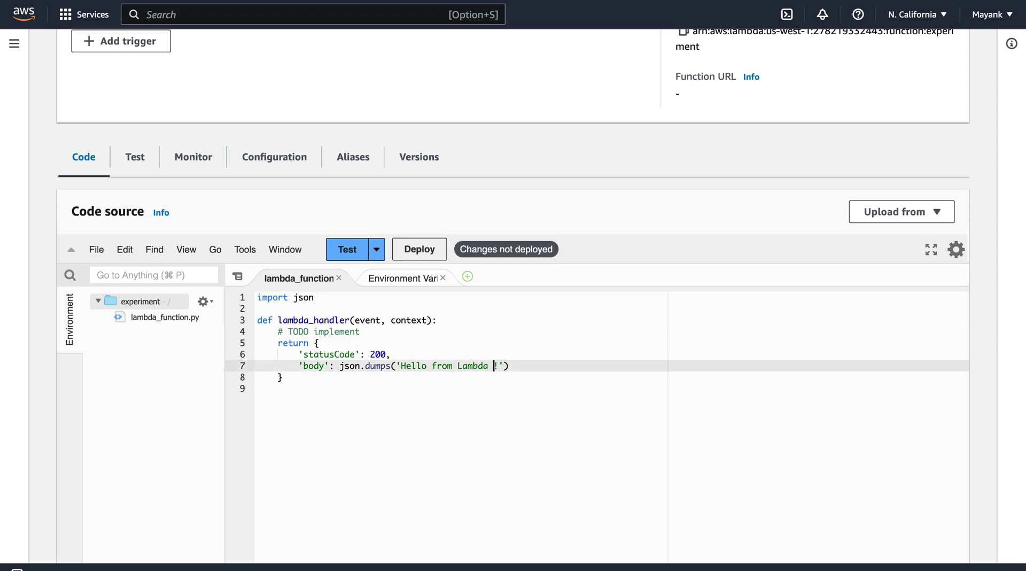
type(", by by")
key("super+s")
type("e")
key("Left")
key("Left")
key("Left")
key("Left")
type("e")
key("super+s")
- Deploy the changed experiment function and reload the Angular app in Chrome to check the new response
left_click(391, 388)
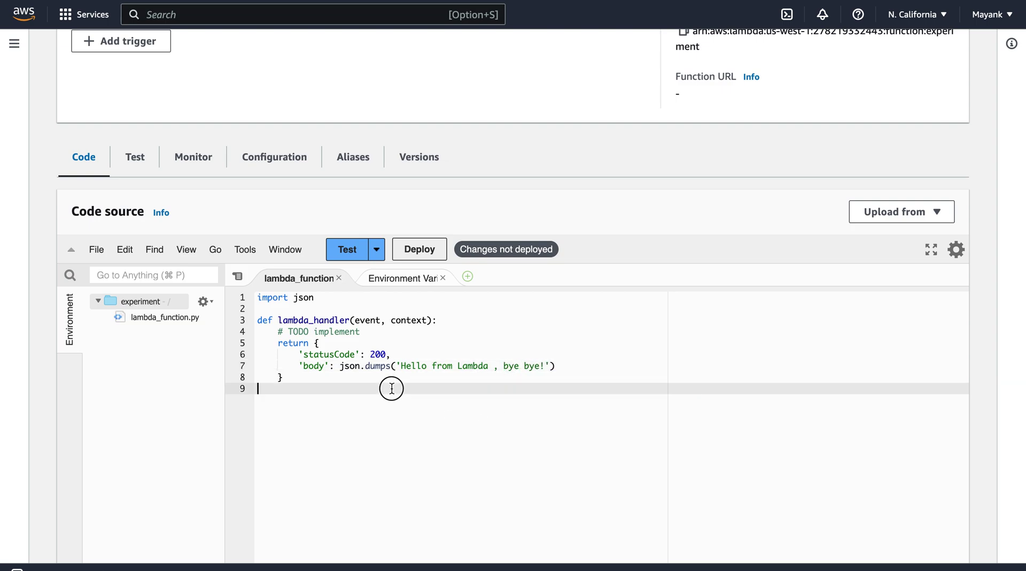
left_click(420, 250)
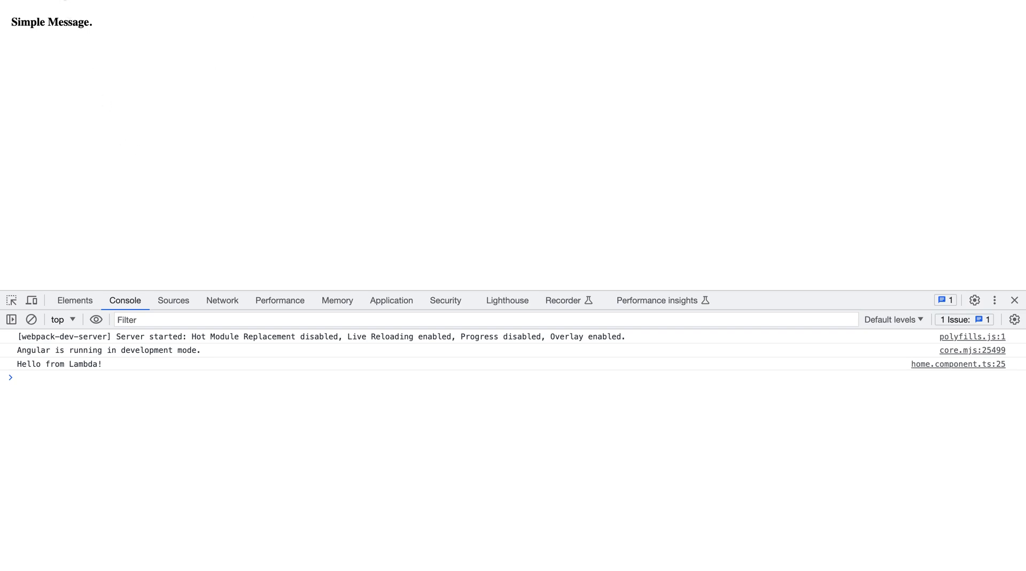
key("super+r")
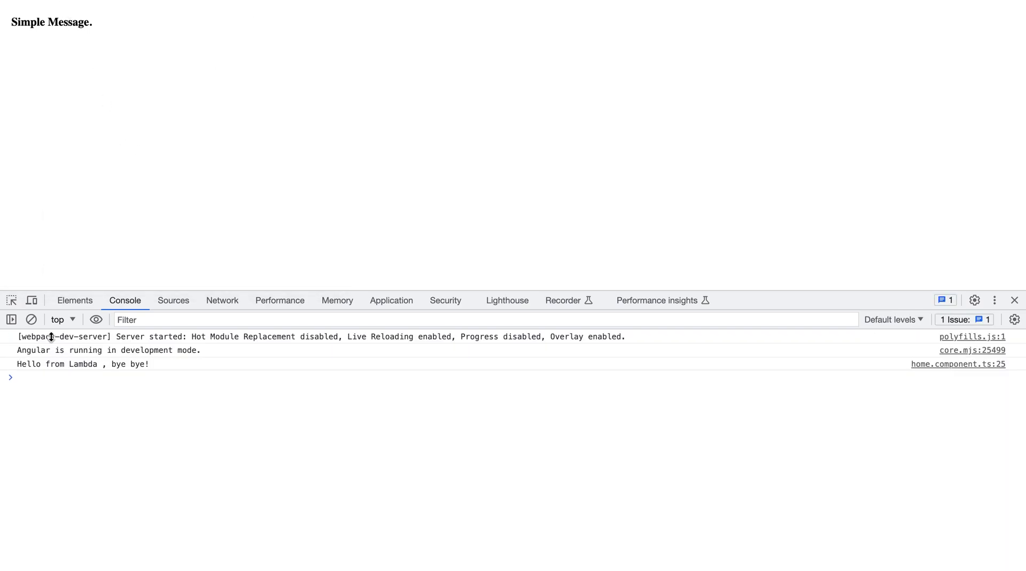